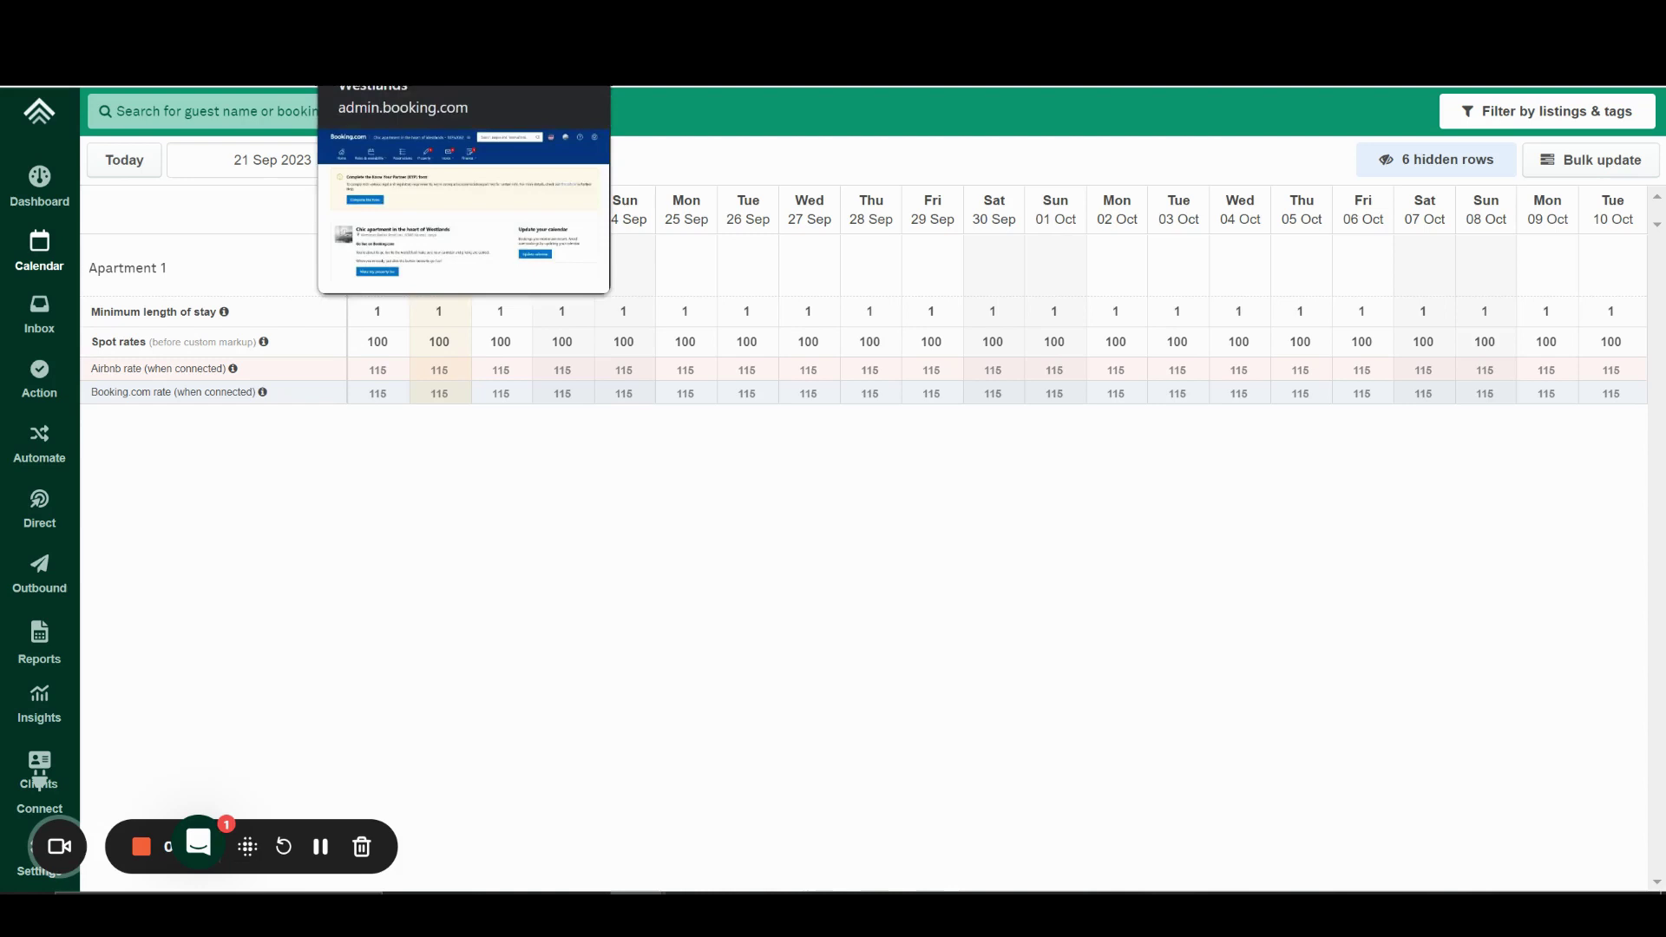
# - Go to the Westlands apartment's Connectivity provider page in the Booking.com Extranet account menu
pyautogui.click(373, 69)
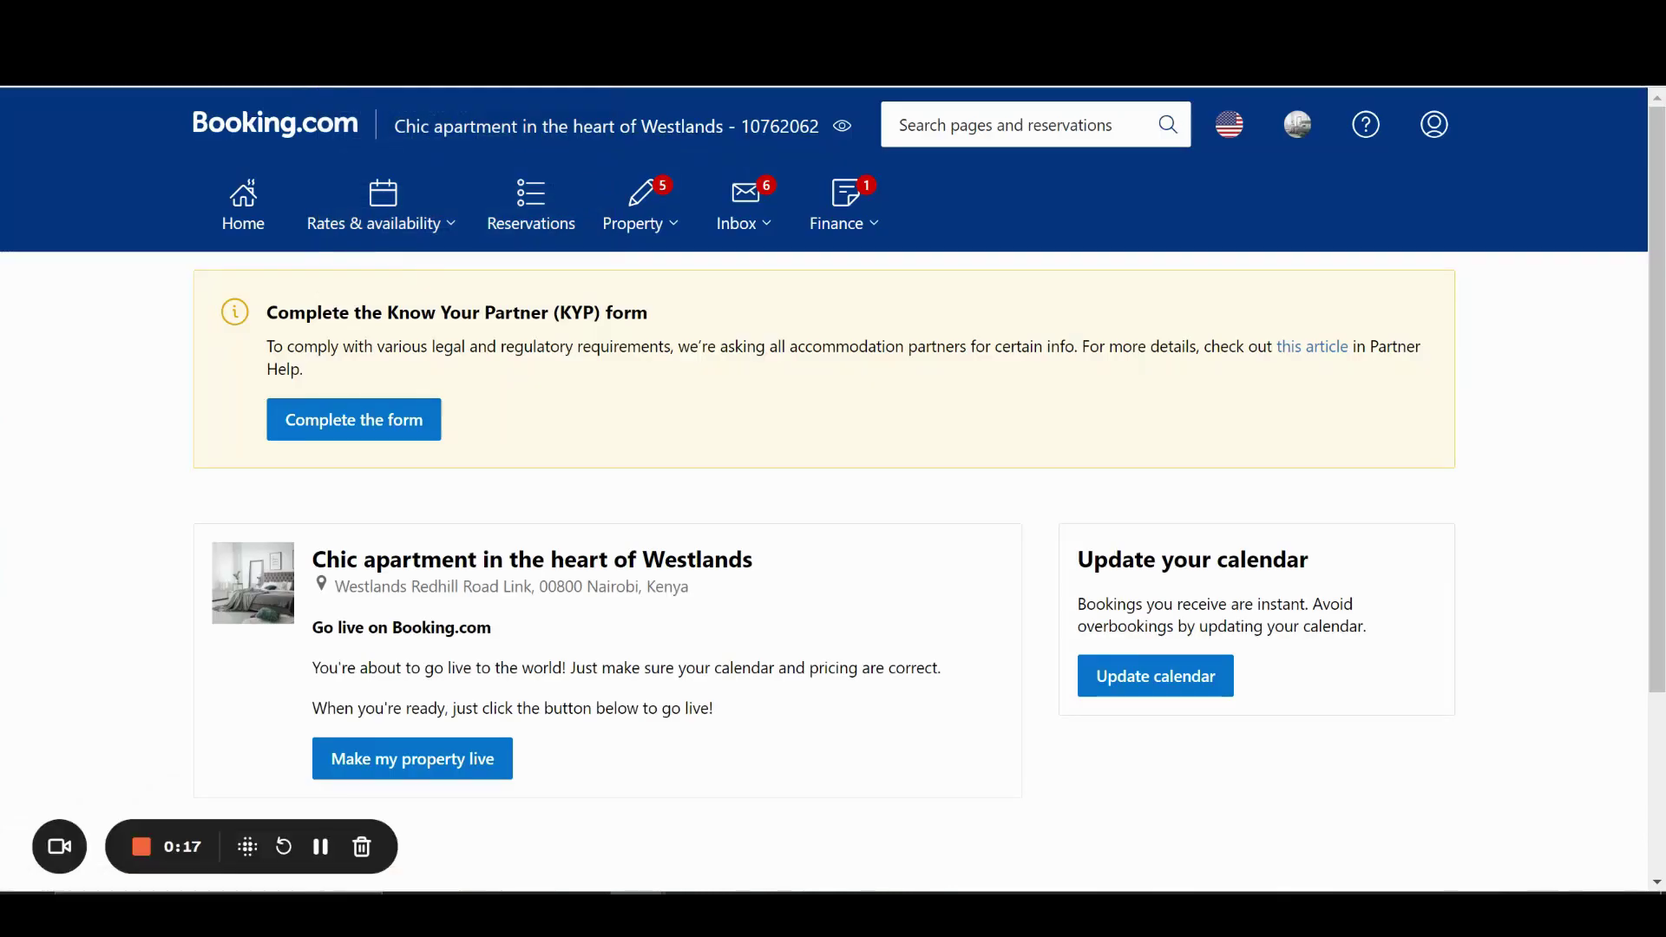
pyautogui.click(1434, 126)
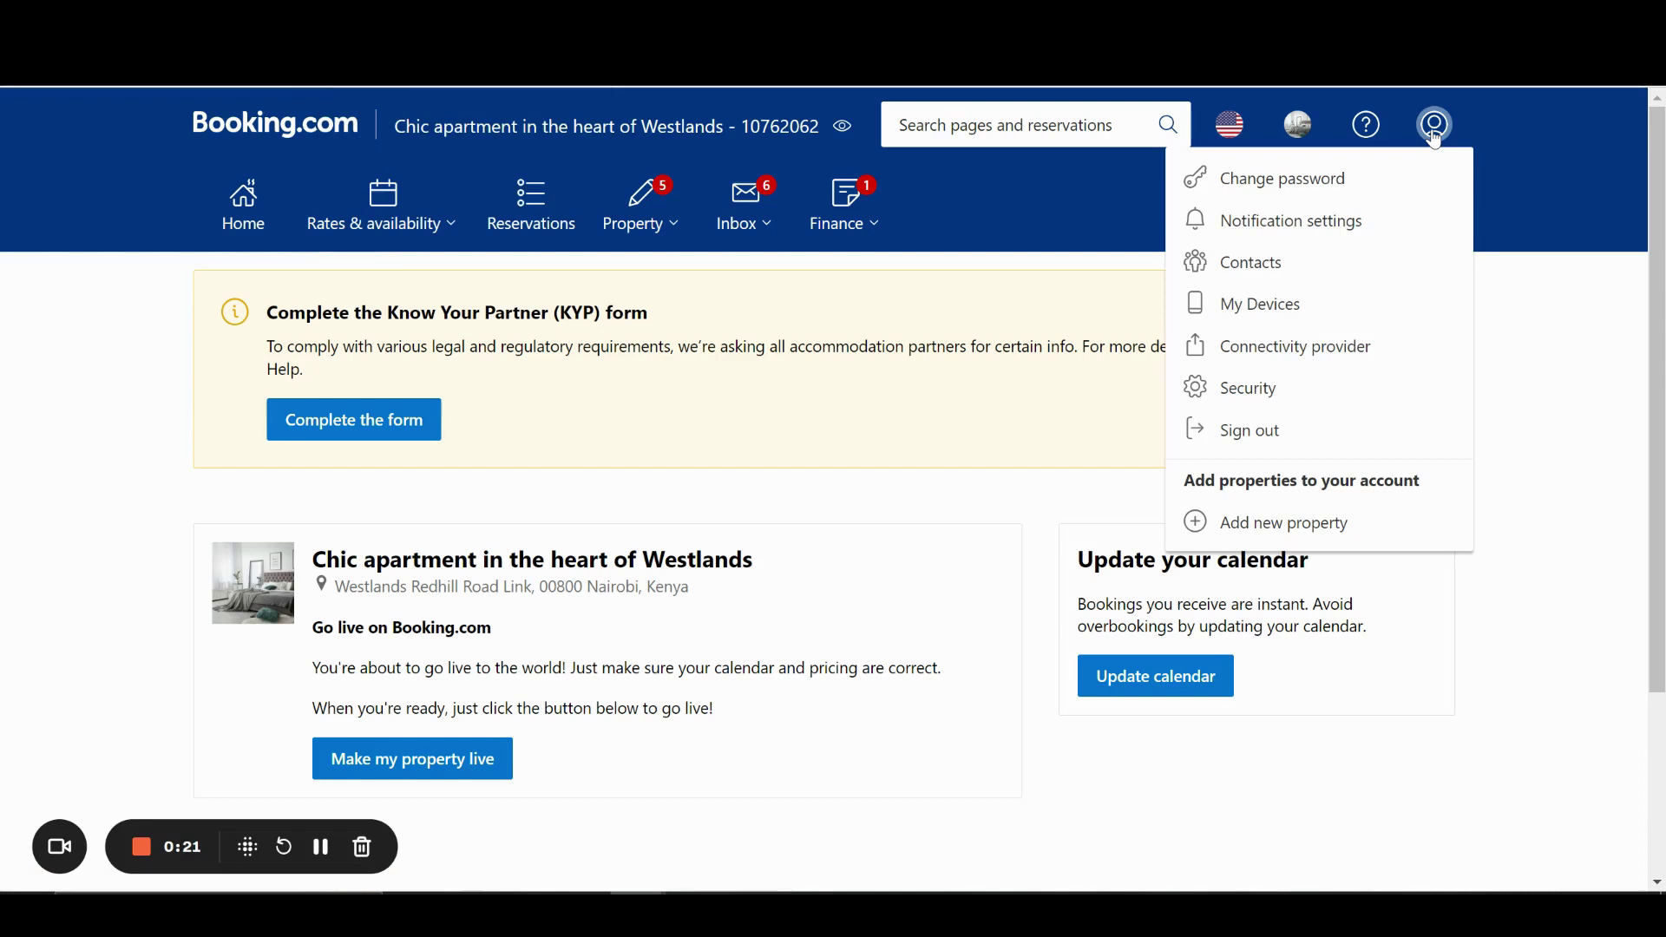
pyautogui.click(1328, 362)
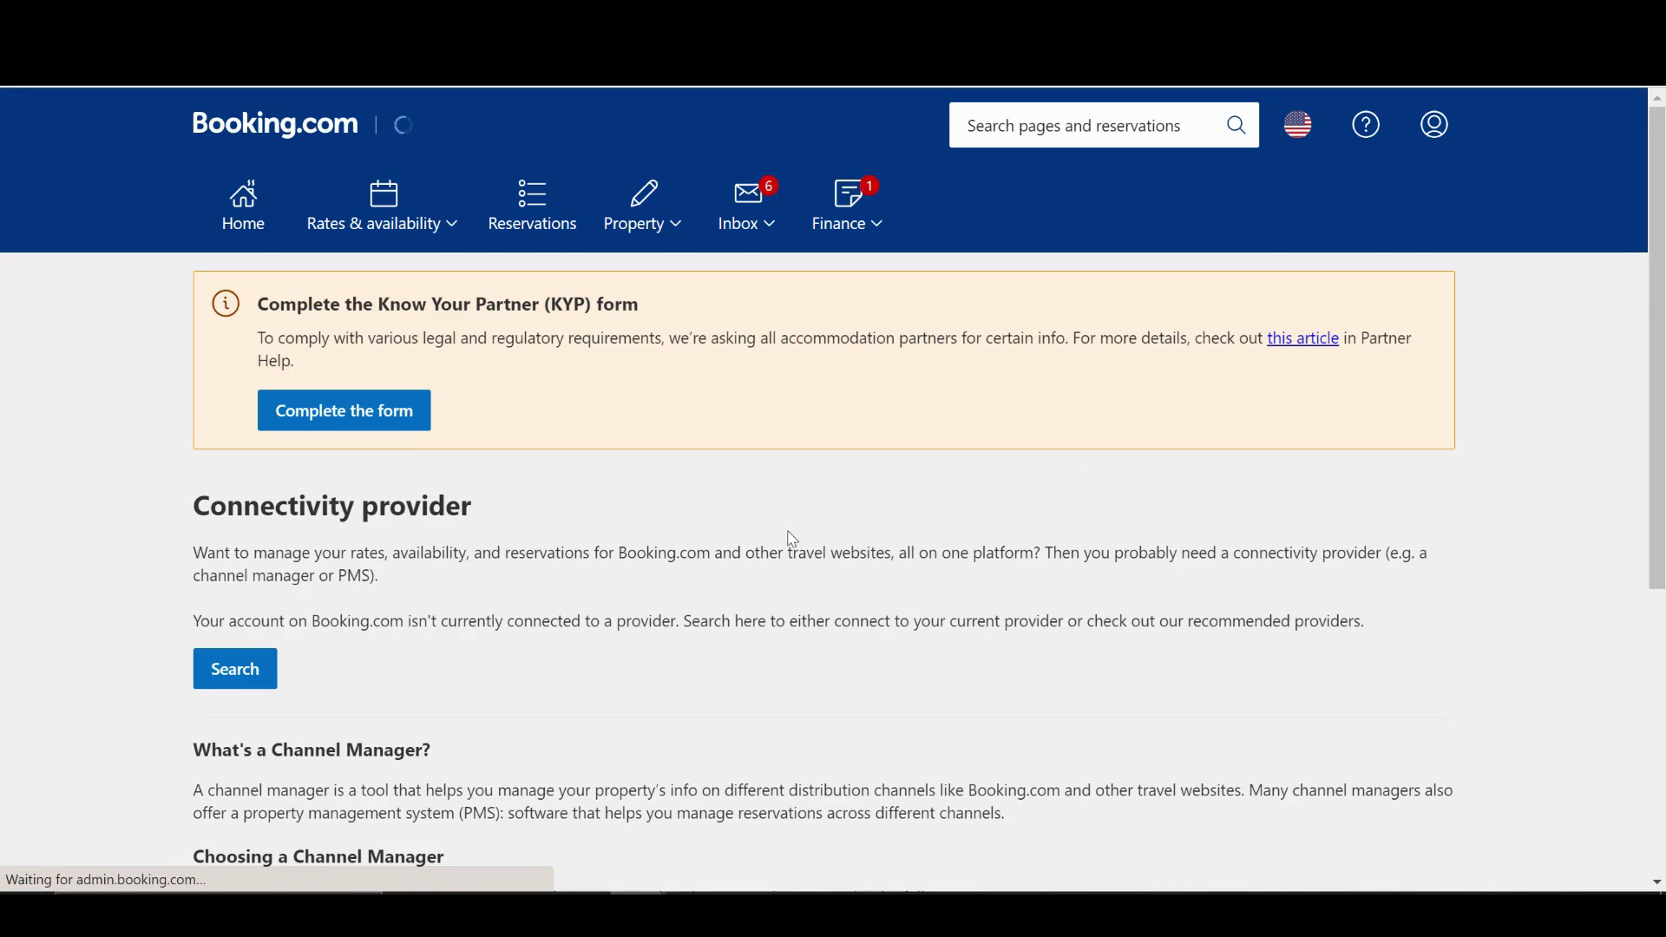
pyautogui.scroll(-2, 790, 538)
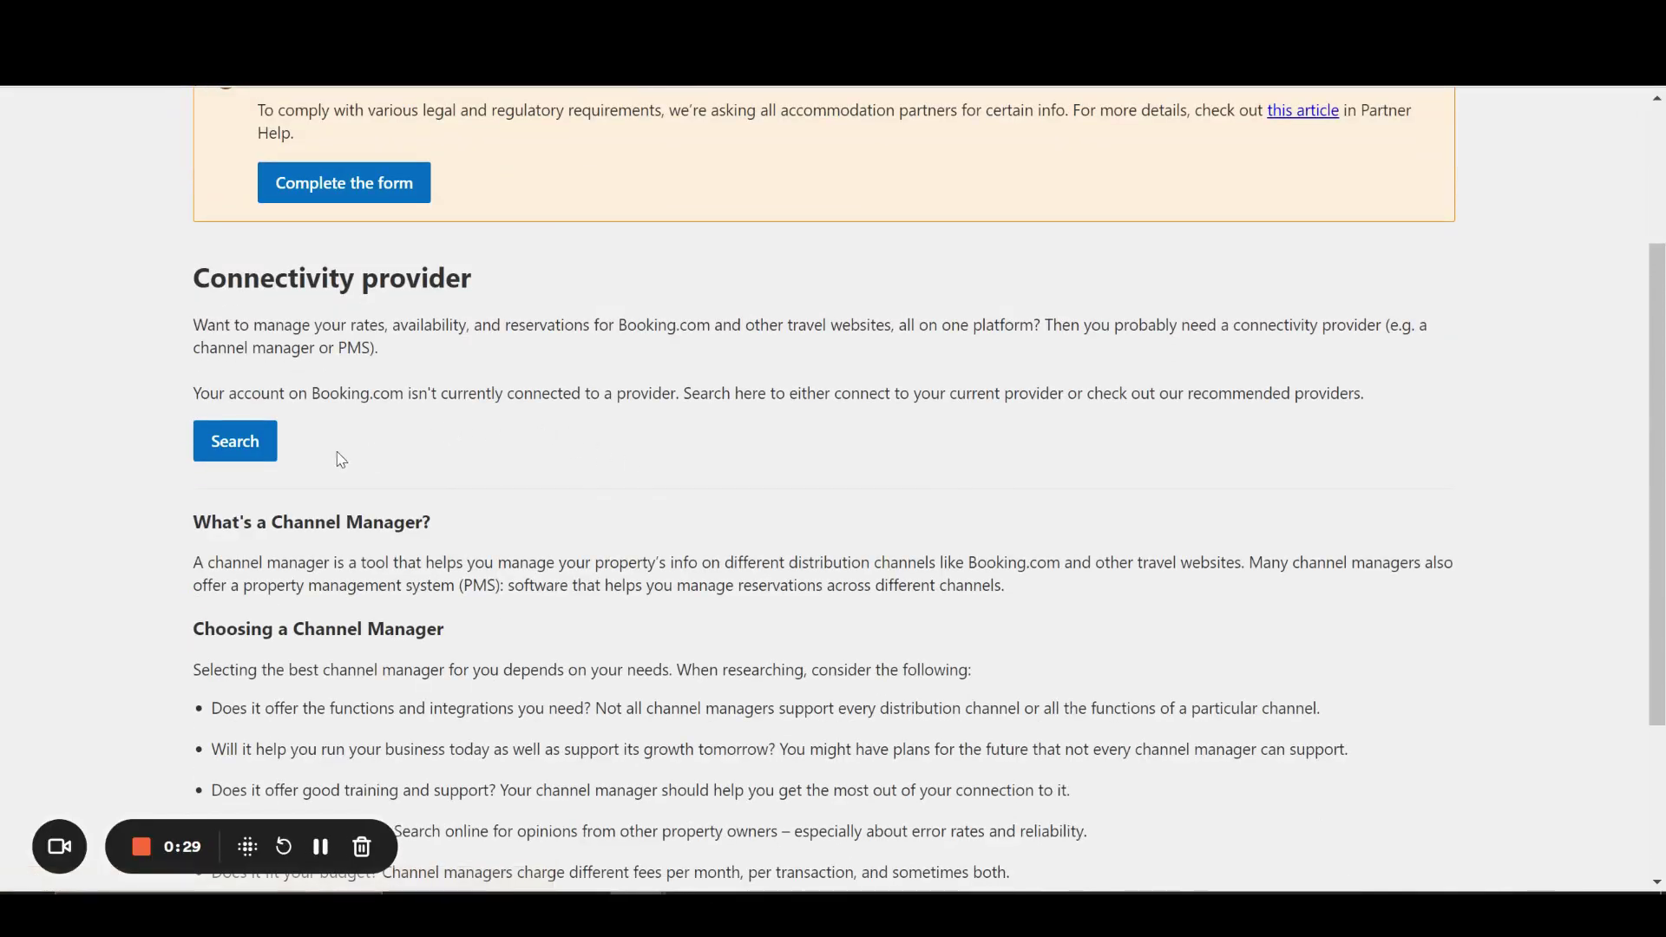
# - Search 'Upl', select Uplisting as the connectivity provider, and connect the property
pyautogui.click(249, 448)
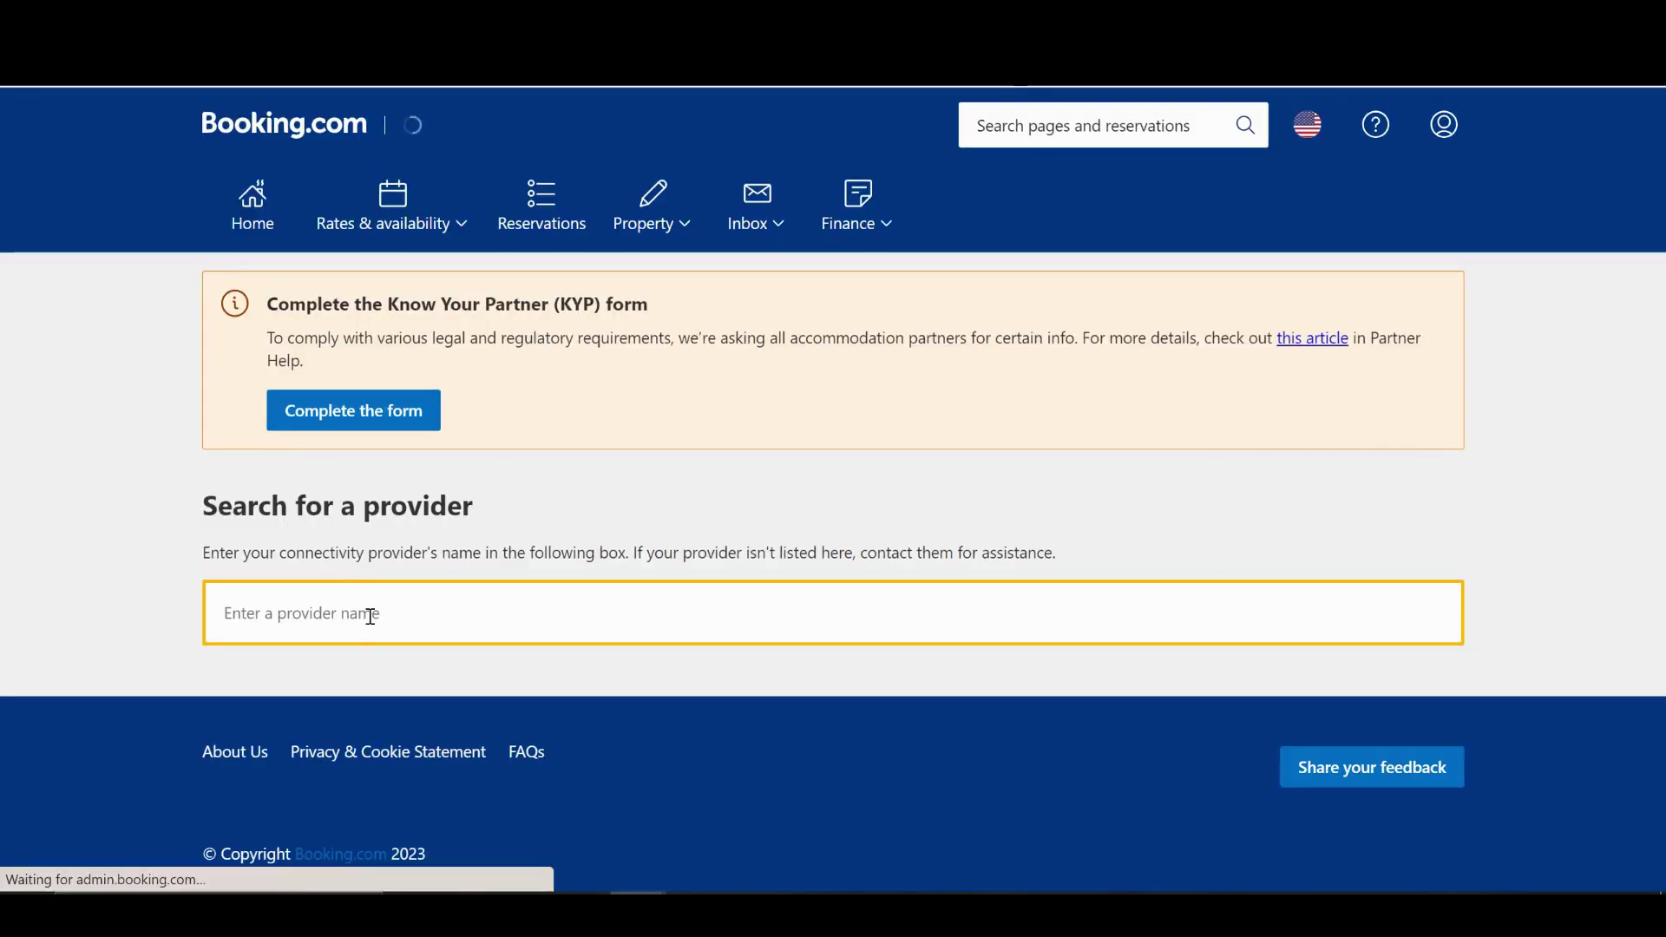
pyautogui.write('Upl')
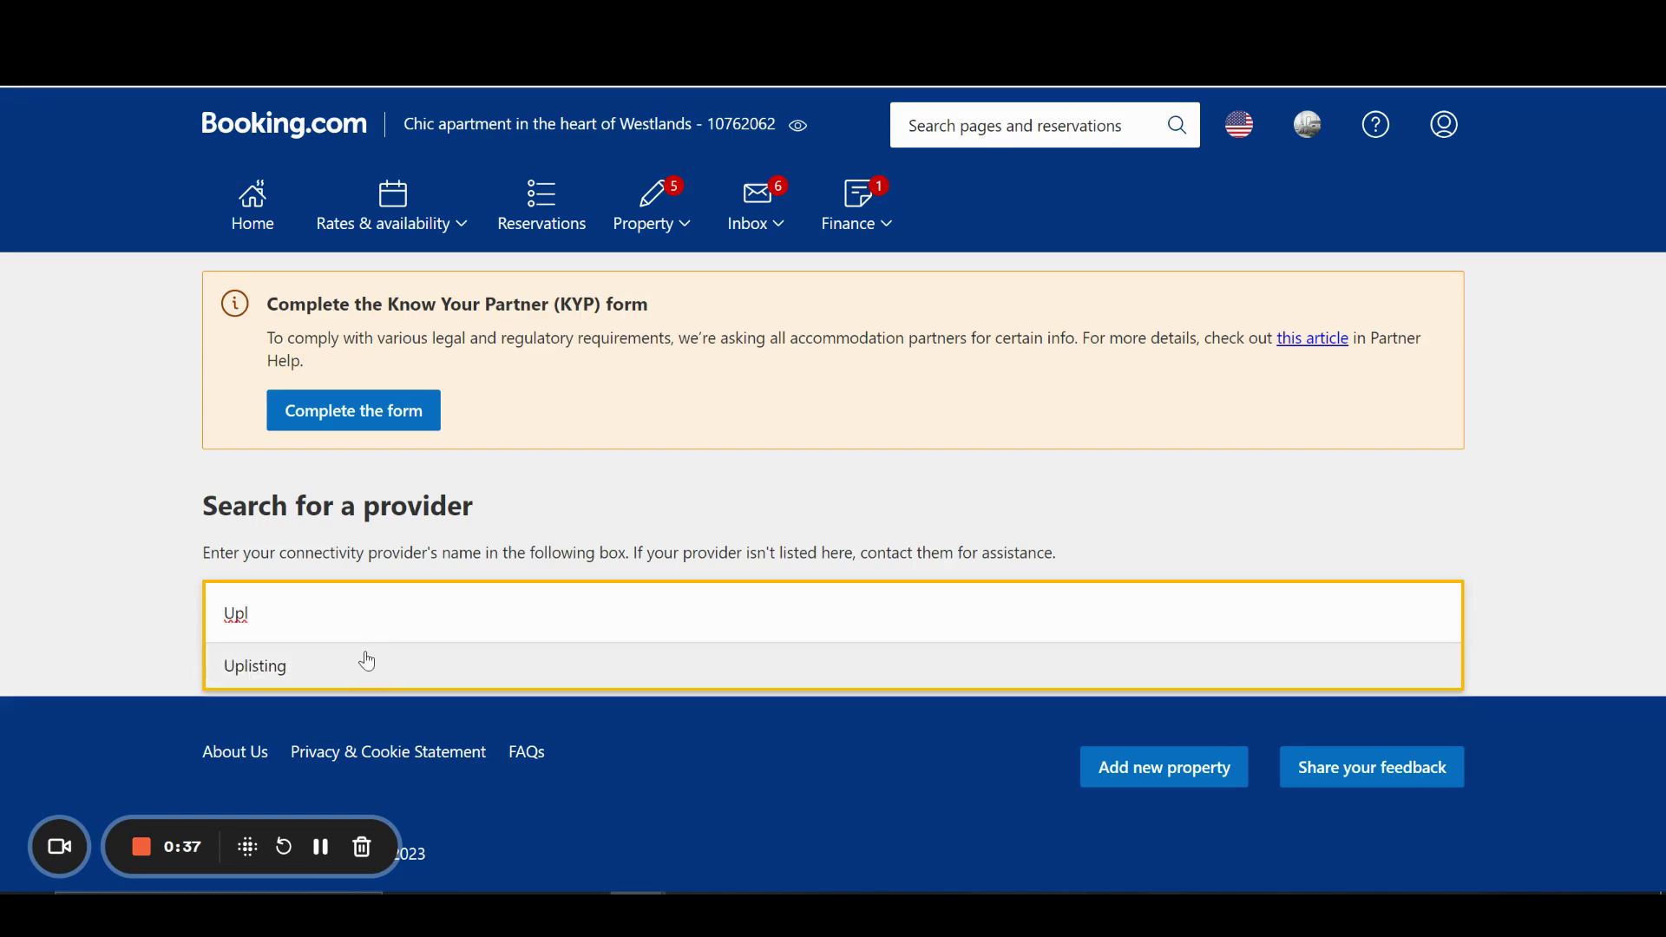
pyautogui.click(367, 661)
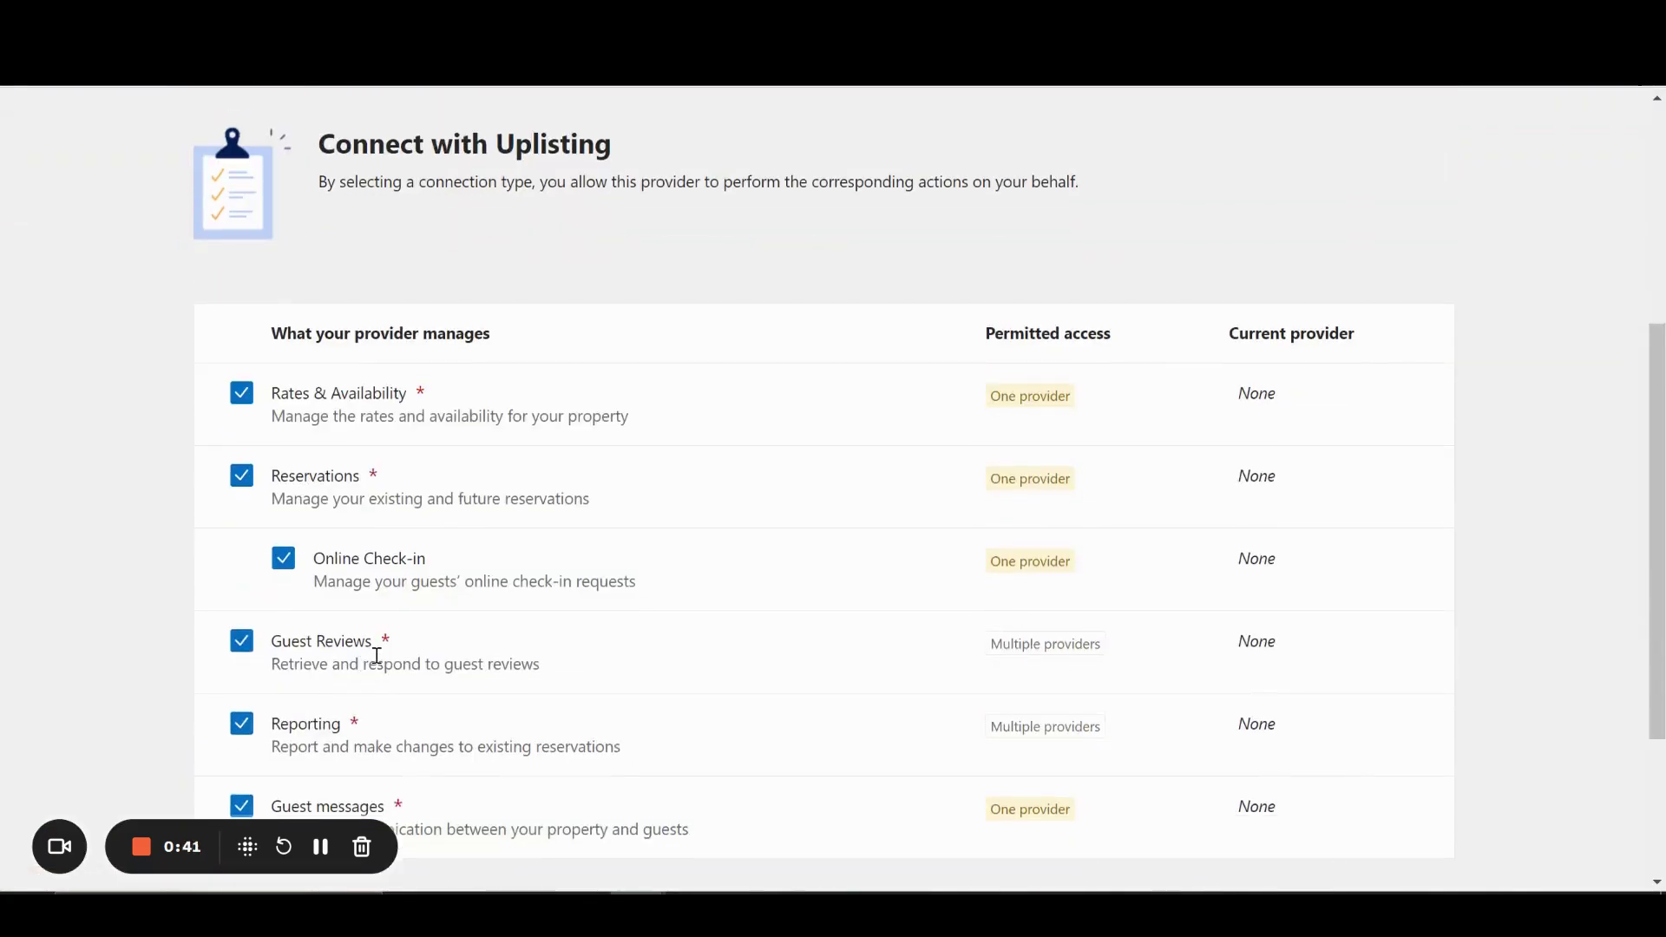
pyautogui.scroll(1, 421, 662)
pyautogui.scroll(-4, 421, 662)
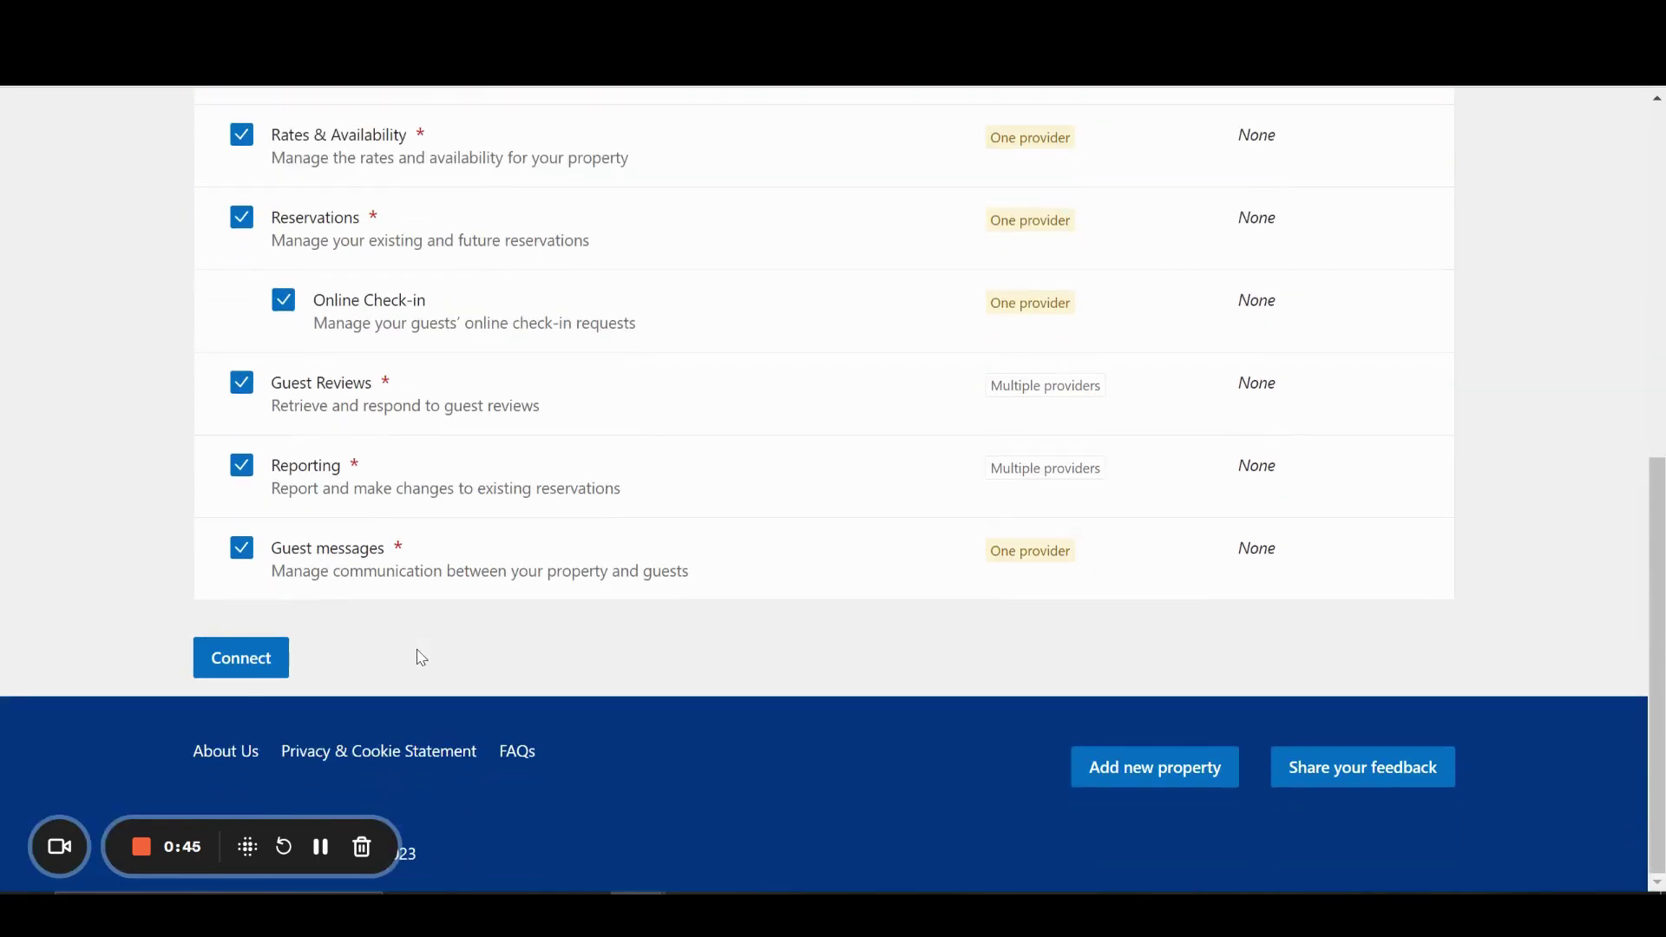
pyautogui.click(252, 668)
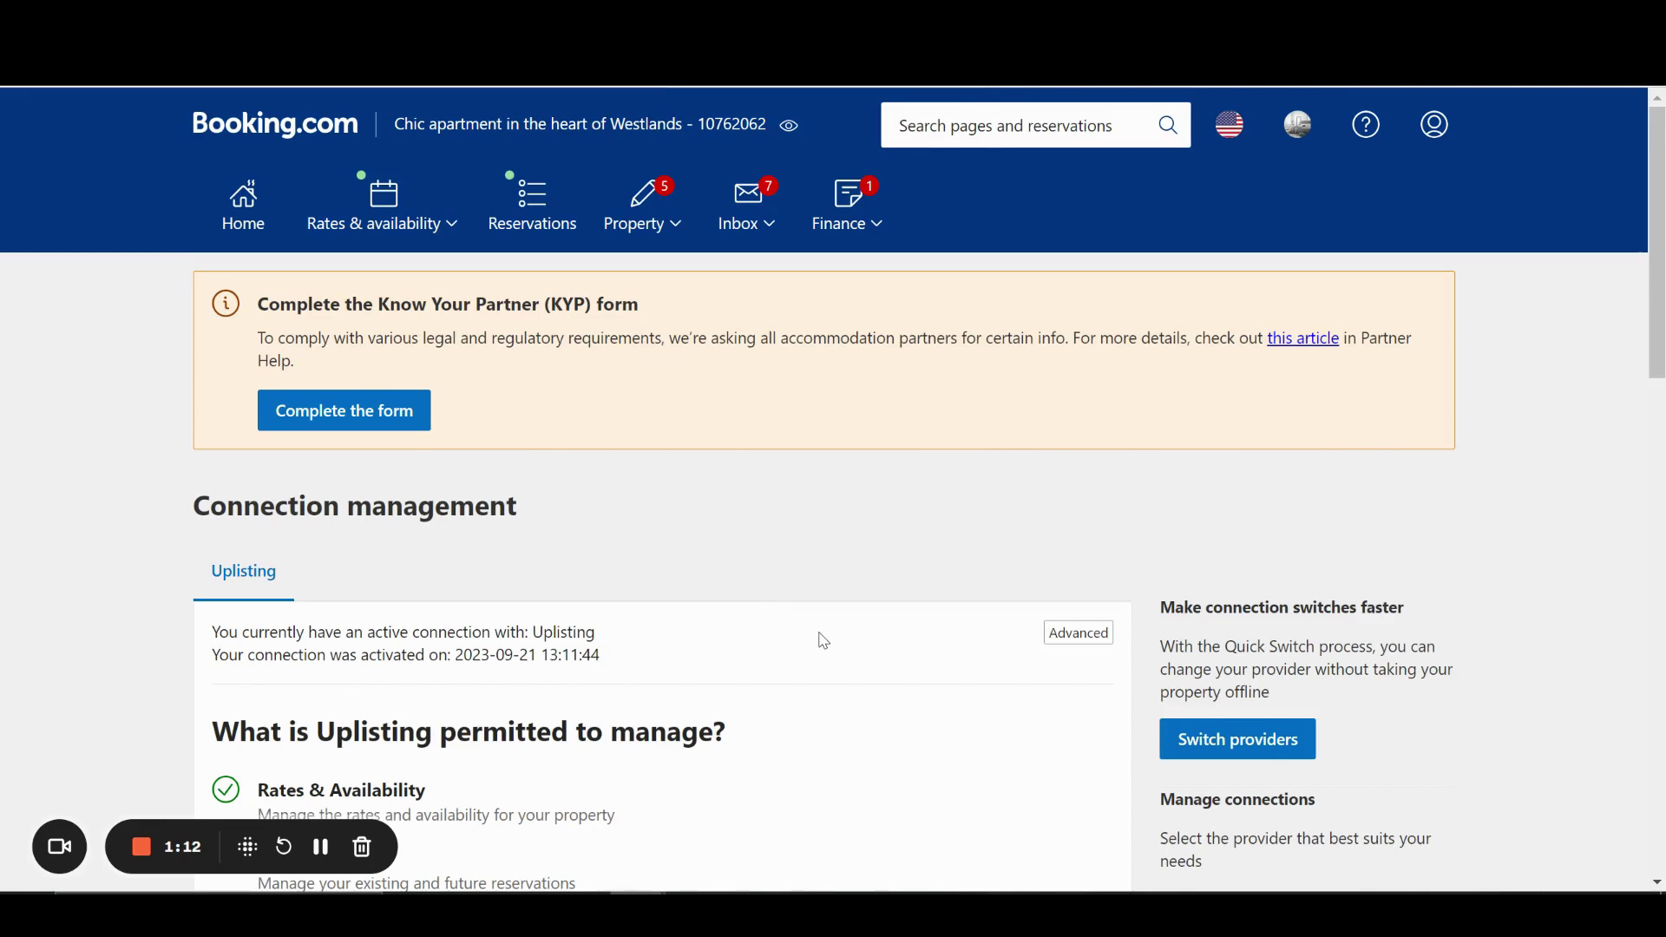
# - Review the active Uplisting connection on the Connection management page
pyautogui.scroll(-5, 825, 642)
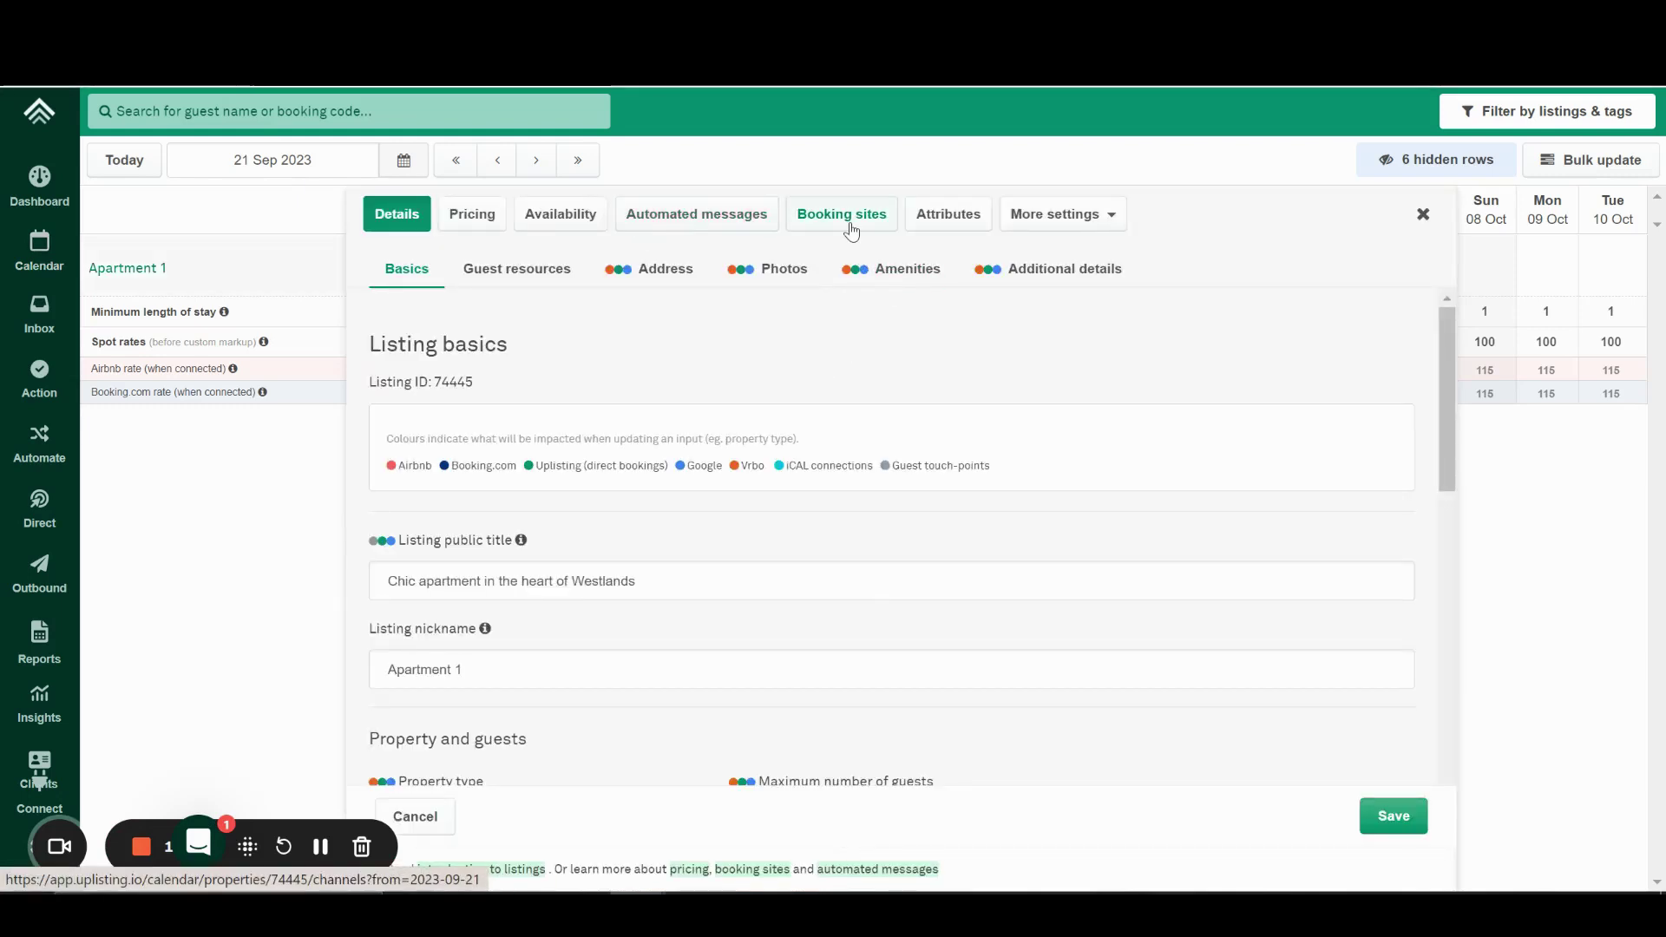
# - Begin Apartment 1's Booking.com connection under Booking sites and paste its Booking.com Property ID
pyautogui.click(851, 227)
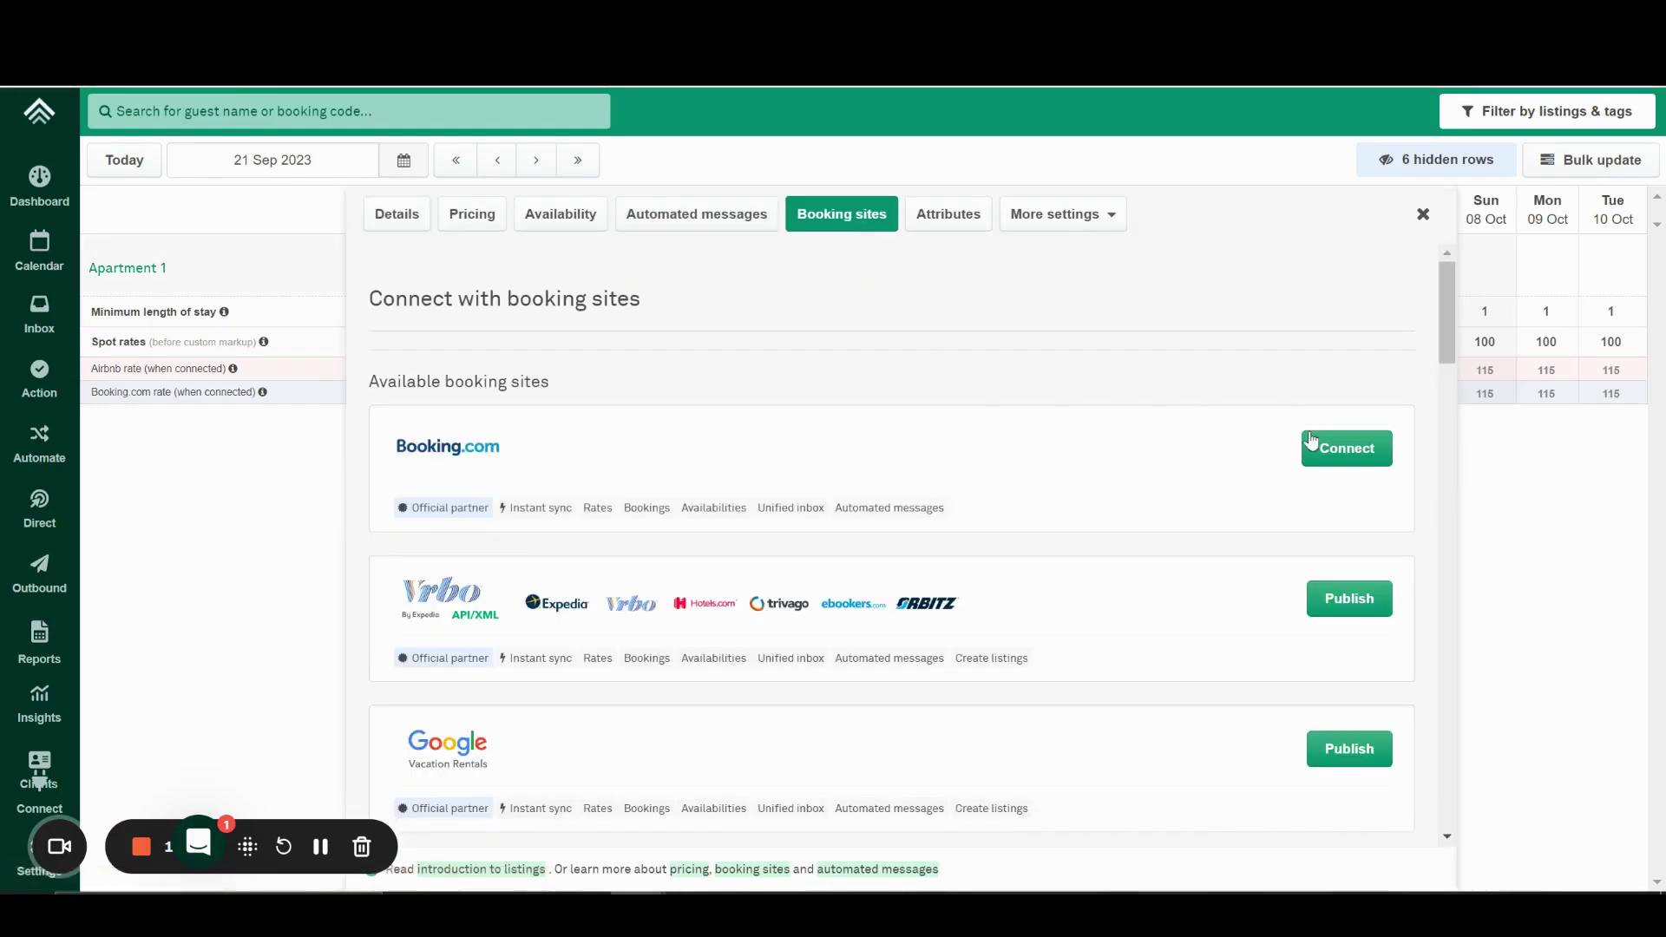
pyautogui.click(1348, 451)
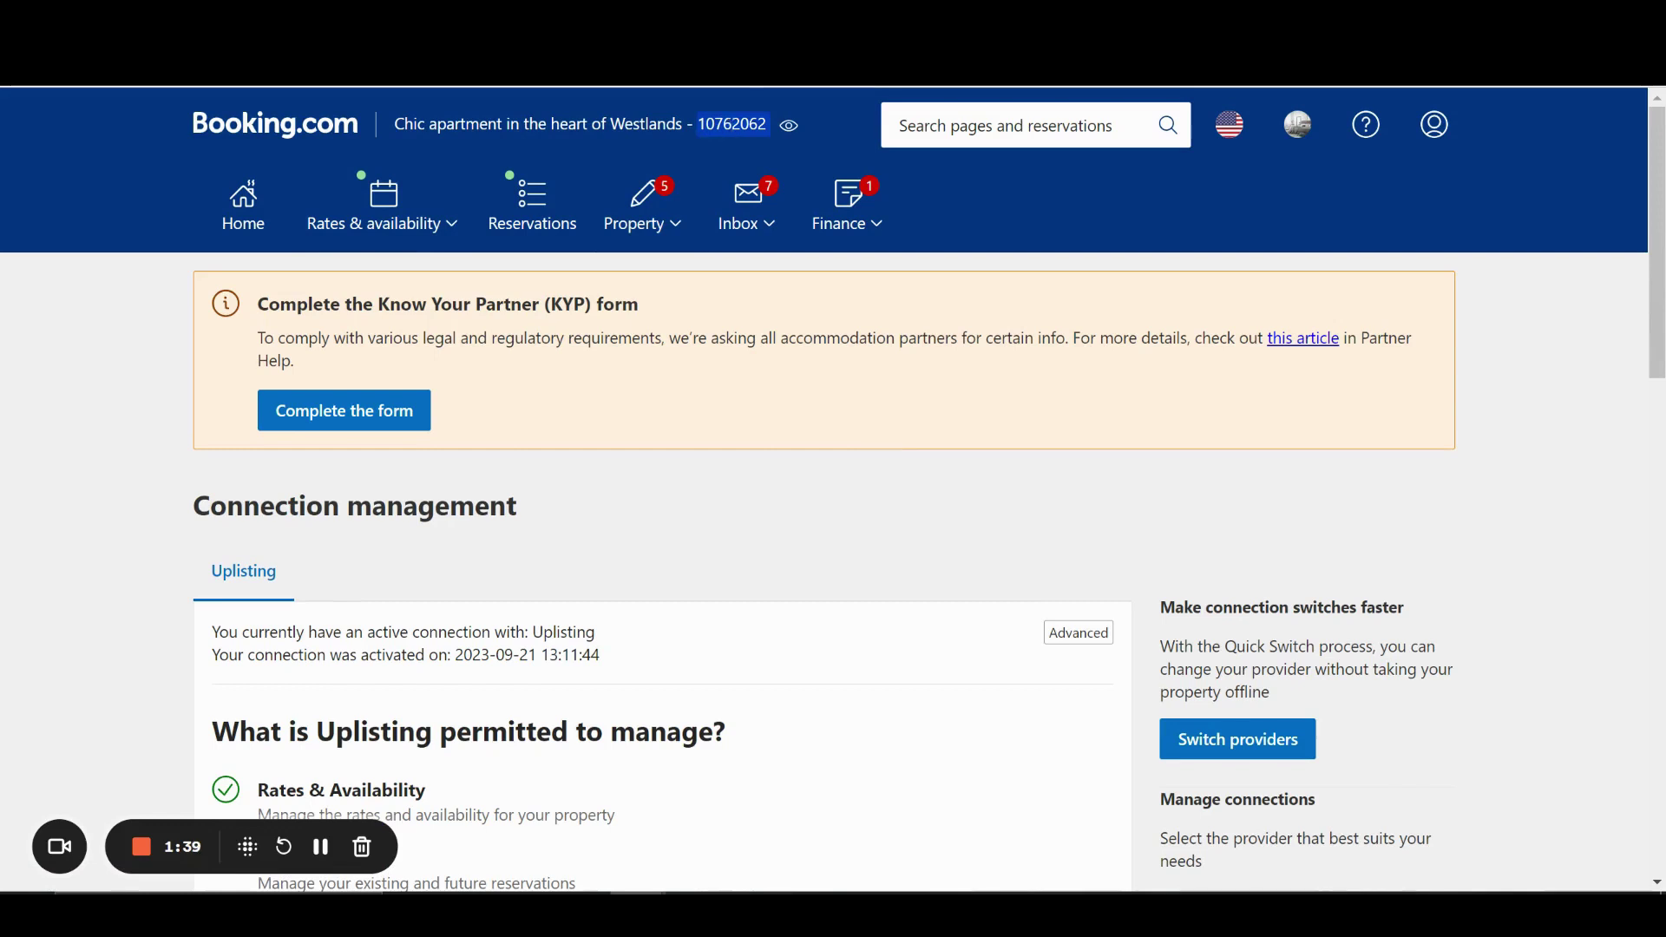
pyautogui.hotkey('alt', 'Tab')
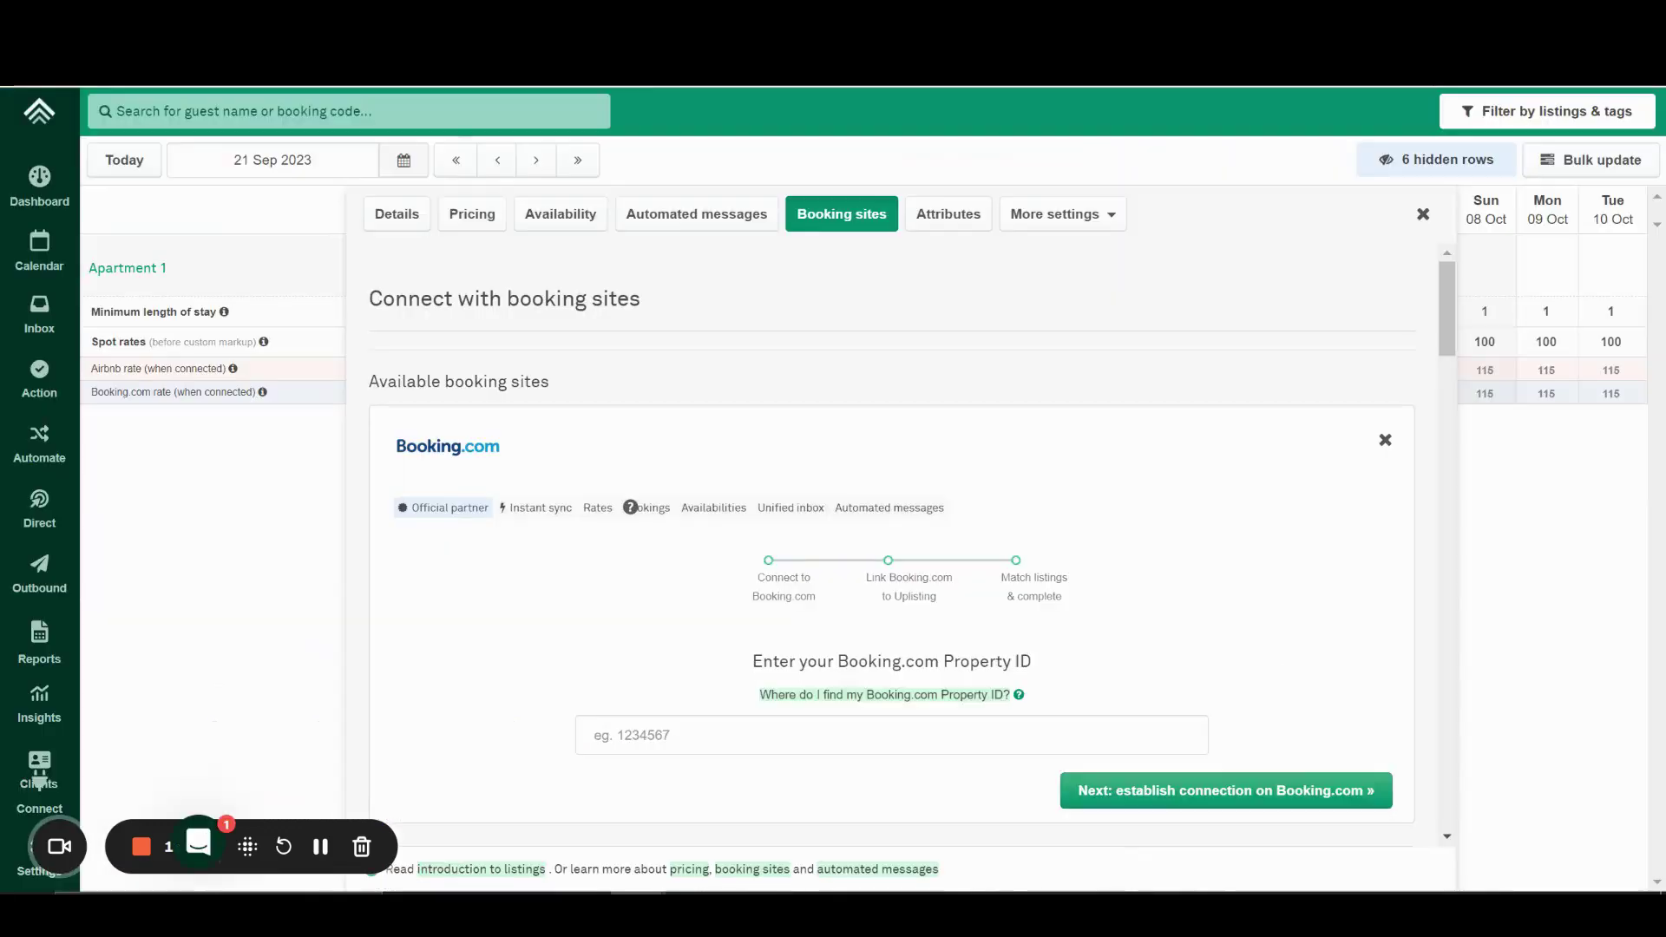
pyautogui.click(881, 736)
pyautogui.write('10762062')
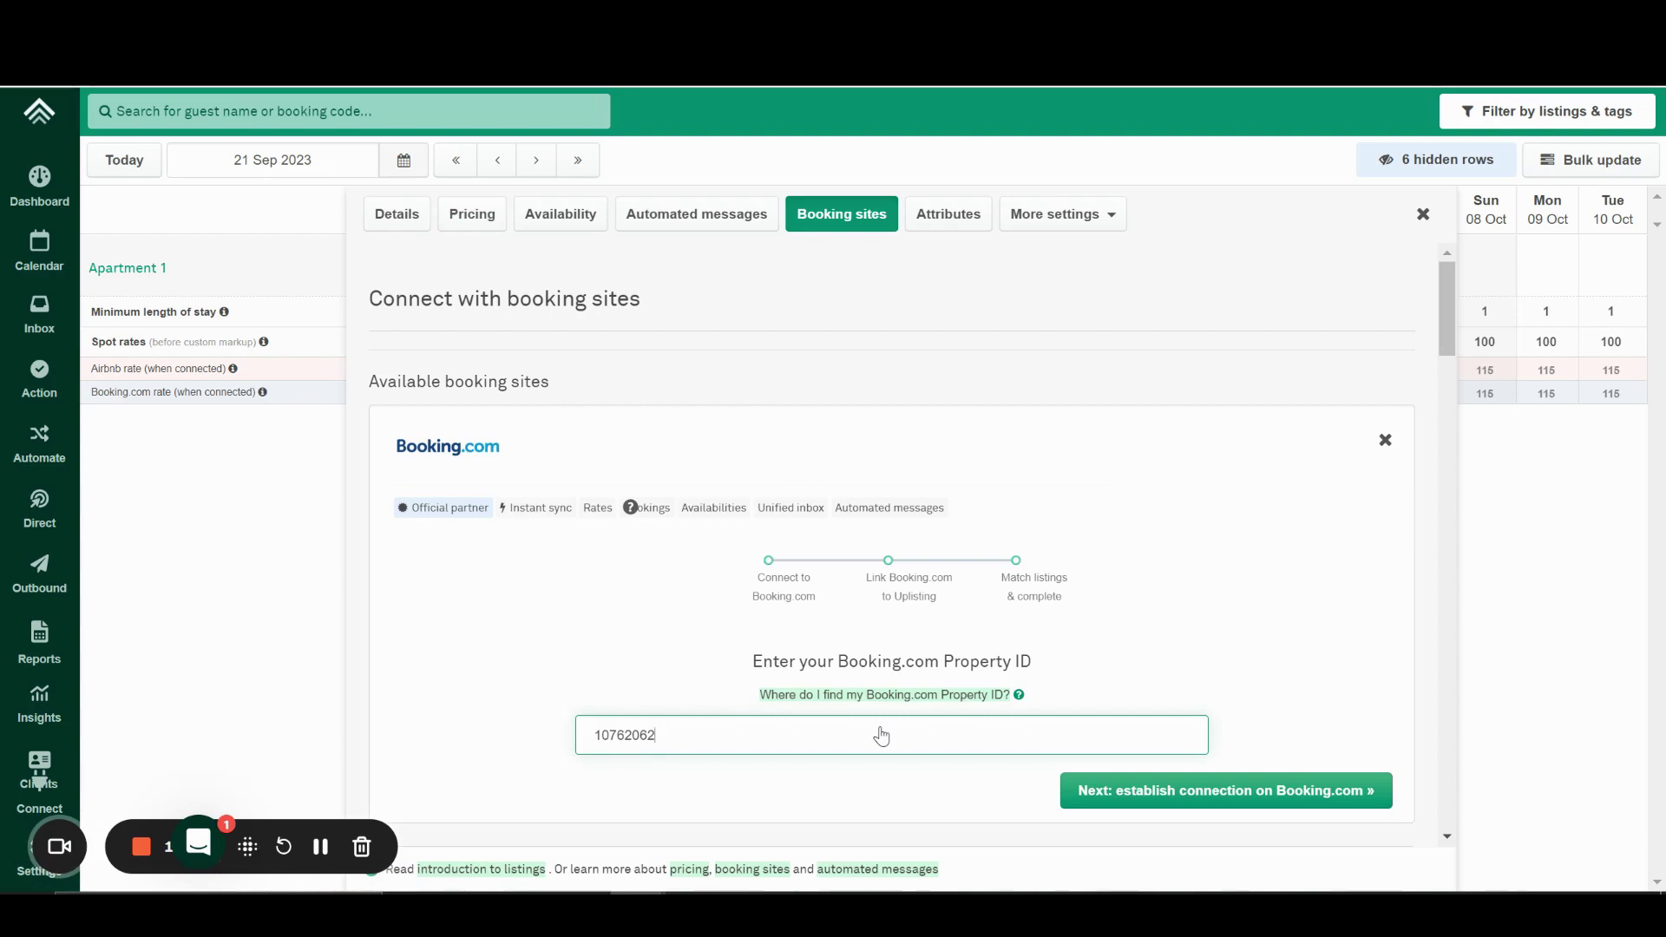
# - Advance to listing matching, show the Booking.com listings, then open the extranet availability calendar
pyautogui.click(1194, 798)
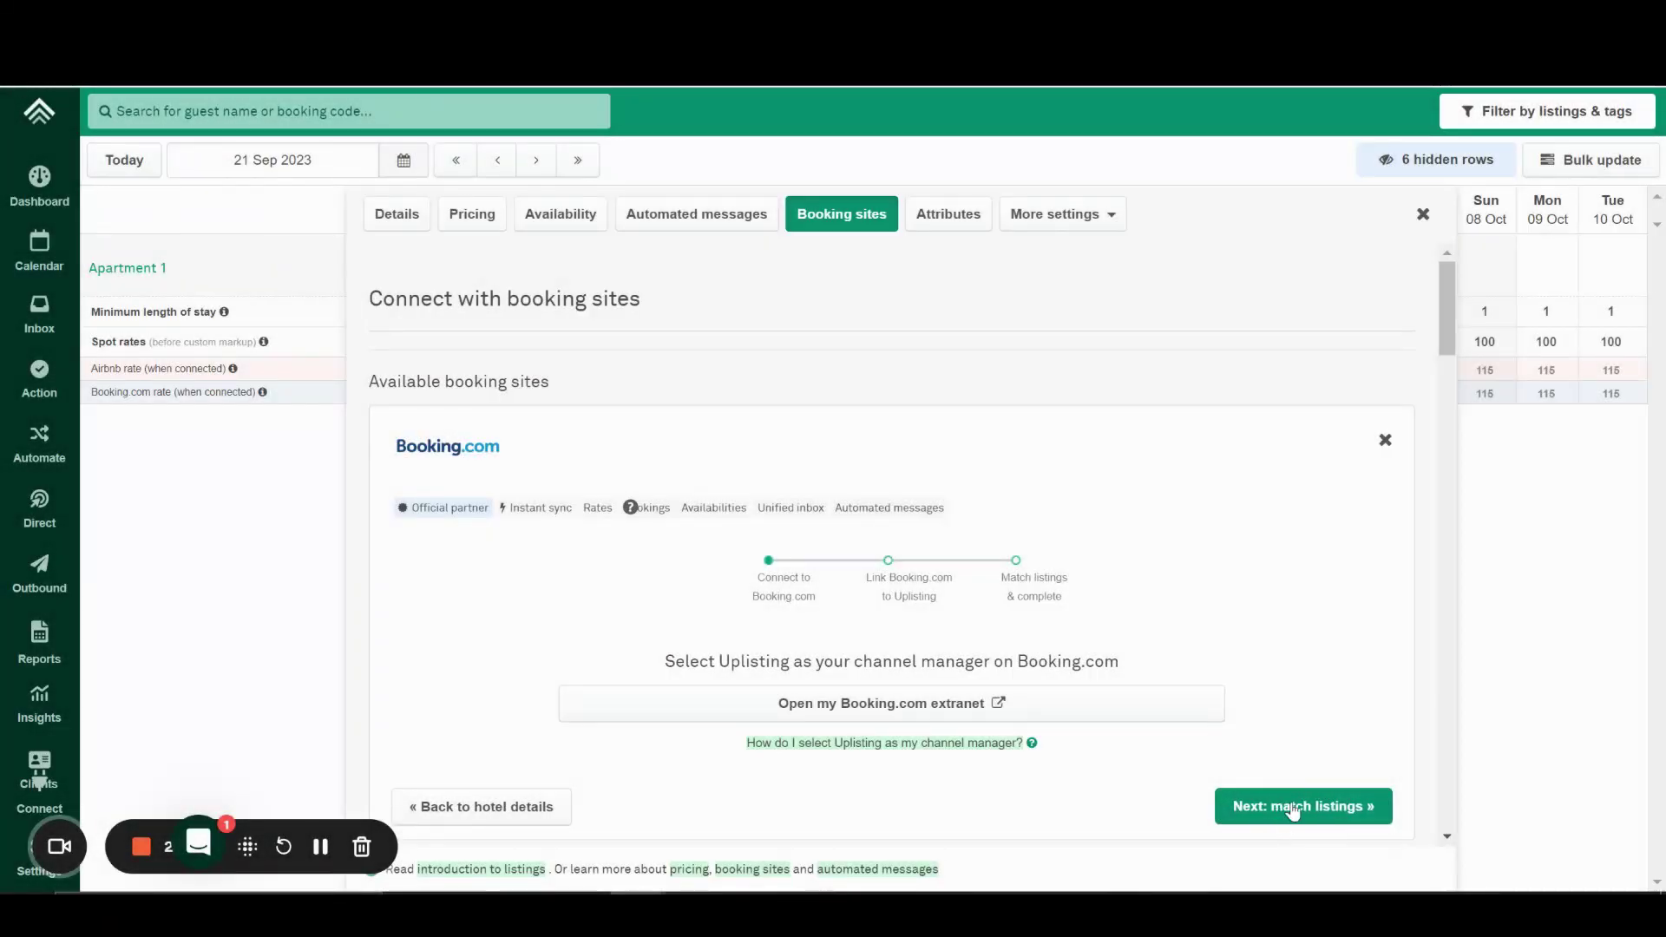
pyautogui.click(1293, 808)
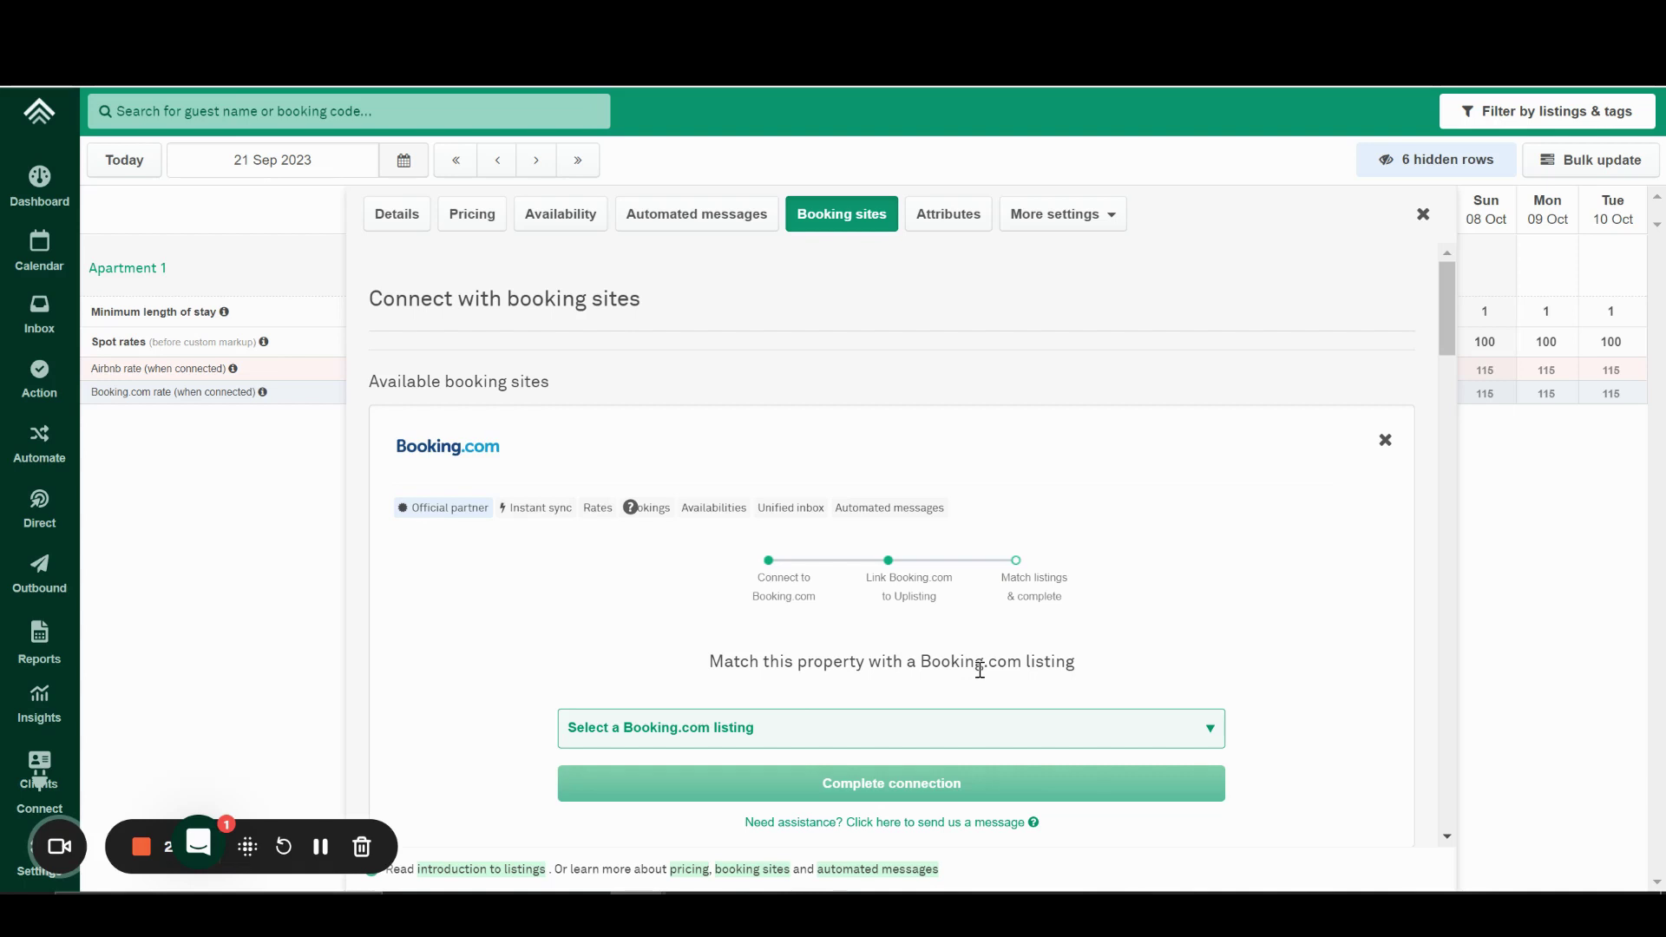
pyautogui.scroll(-1, 980, 669)
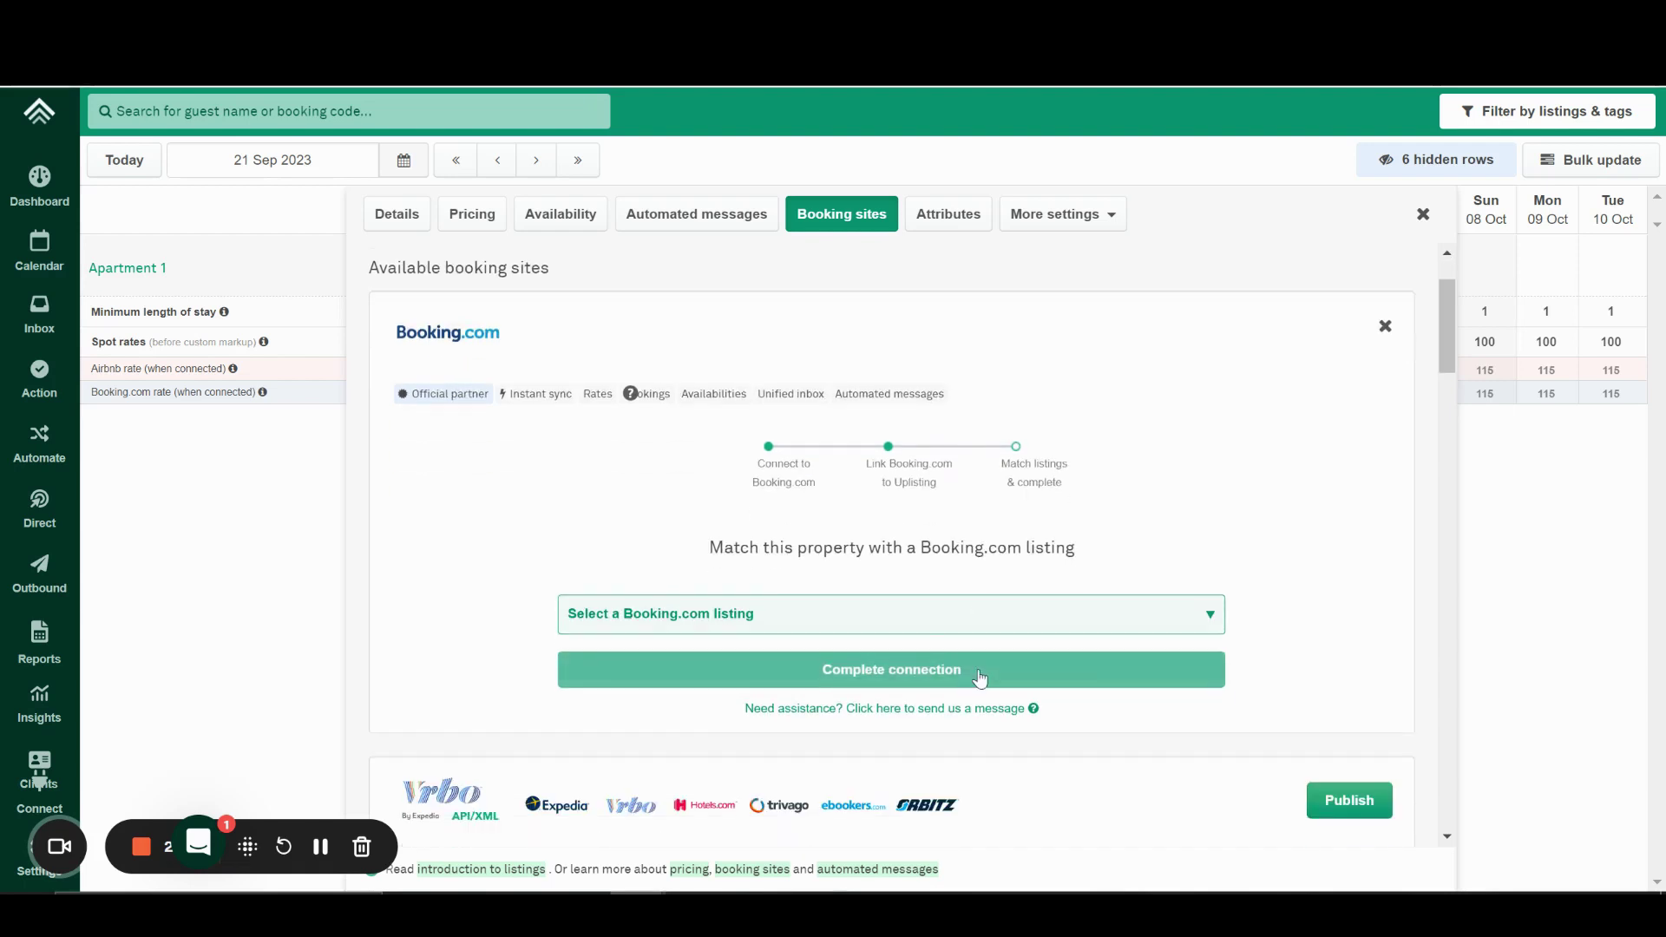
pyautogui.click(885, 626)
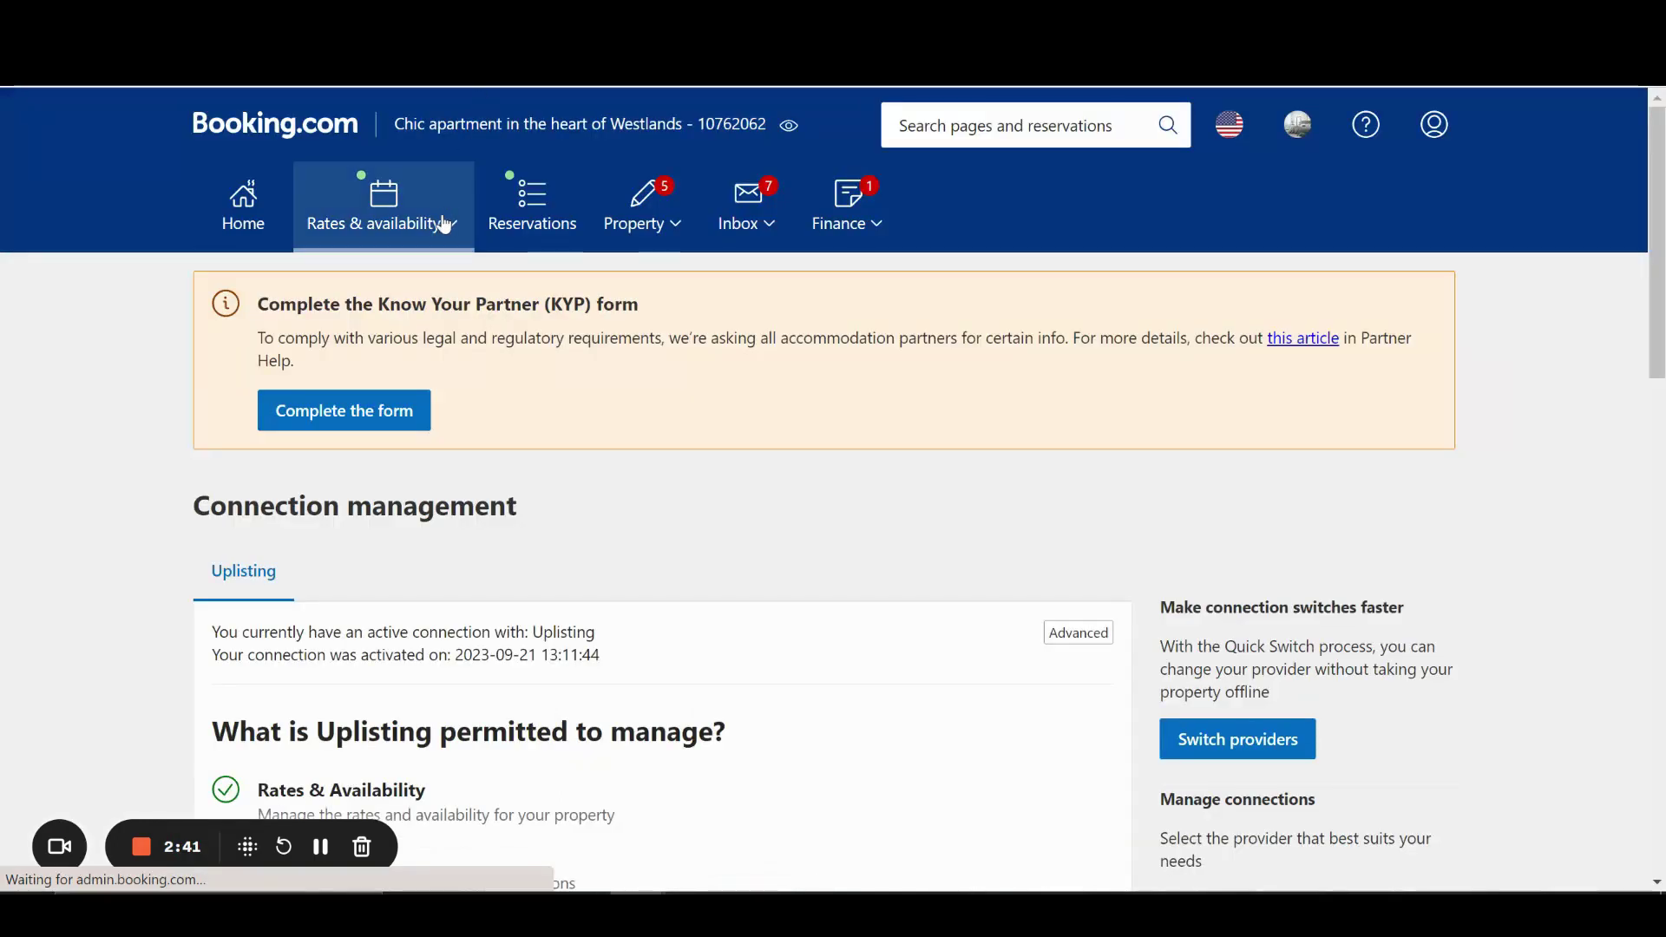
pyautogui.click(438, 221)
pyautogui.click(436, 289)
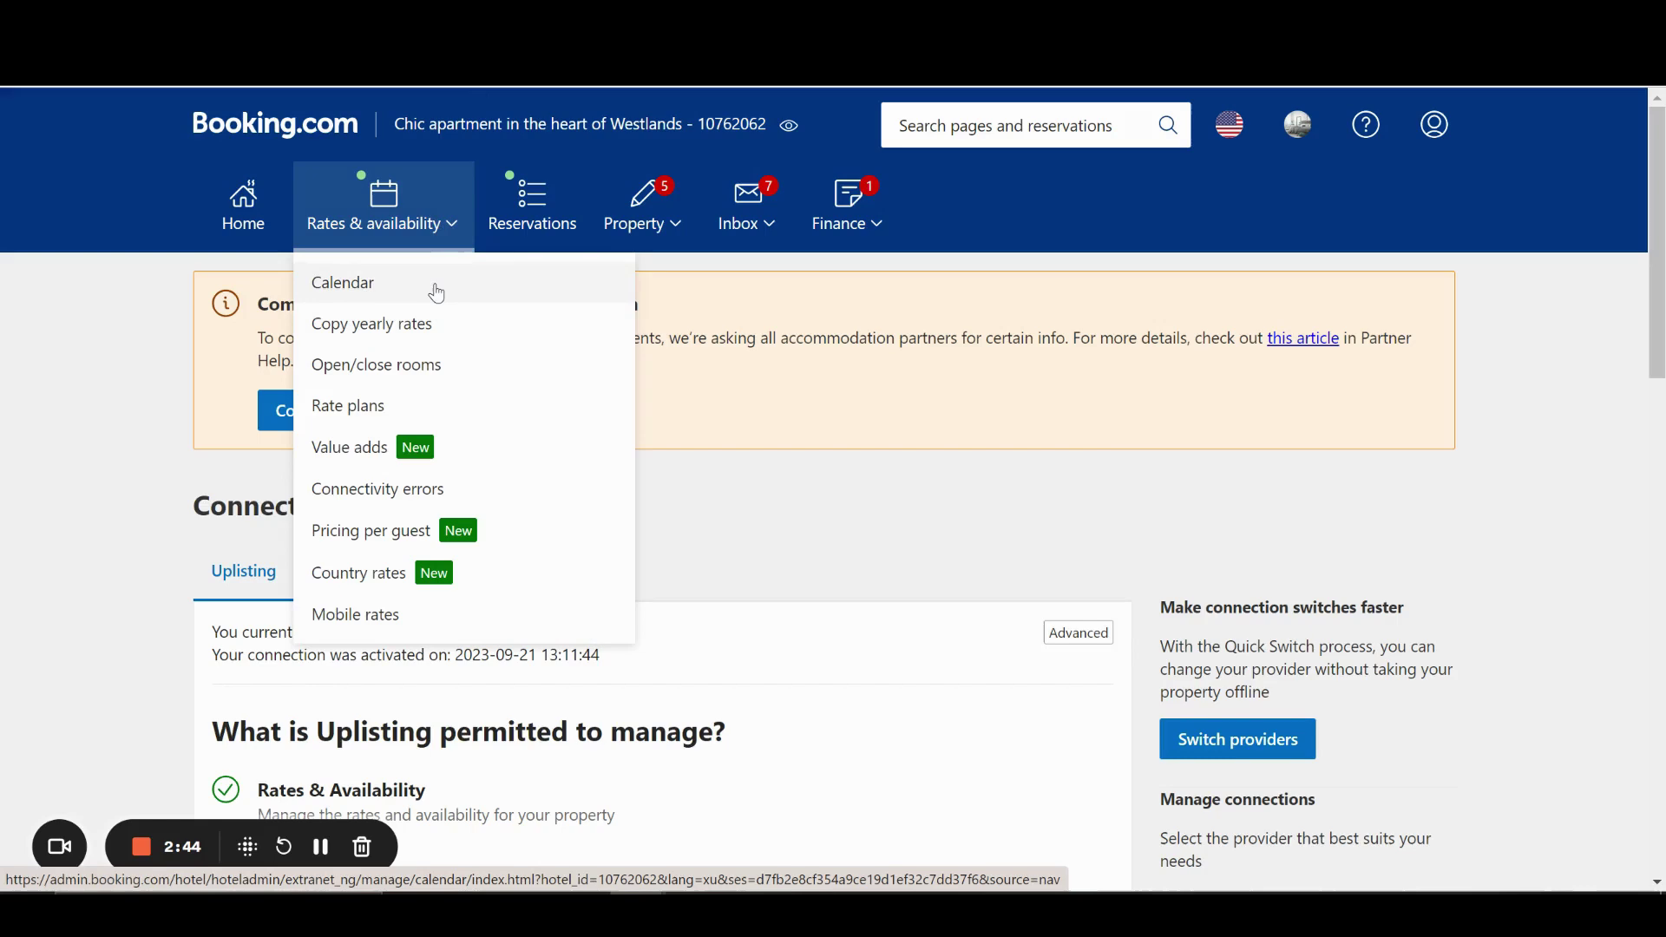
# - Check the Two-Bedroom Apartment's availability in the extranet calendar, then return to Uplisting
pyautogui.click(437, 293)
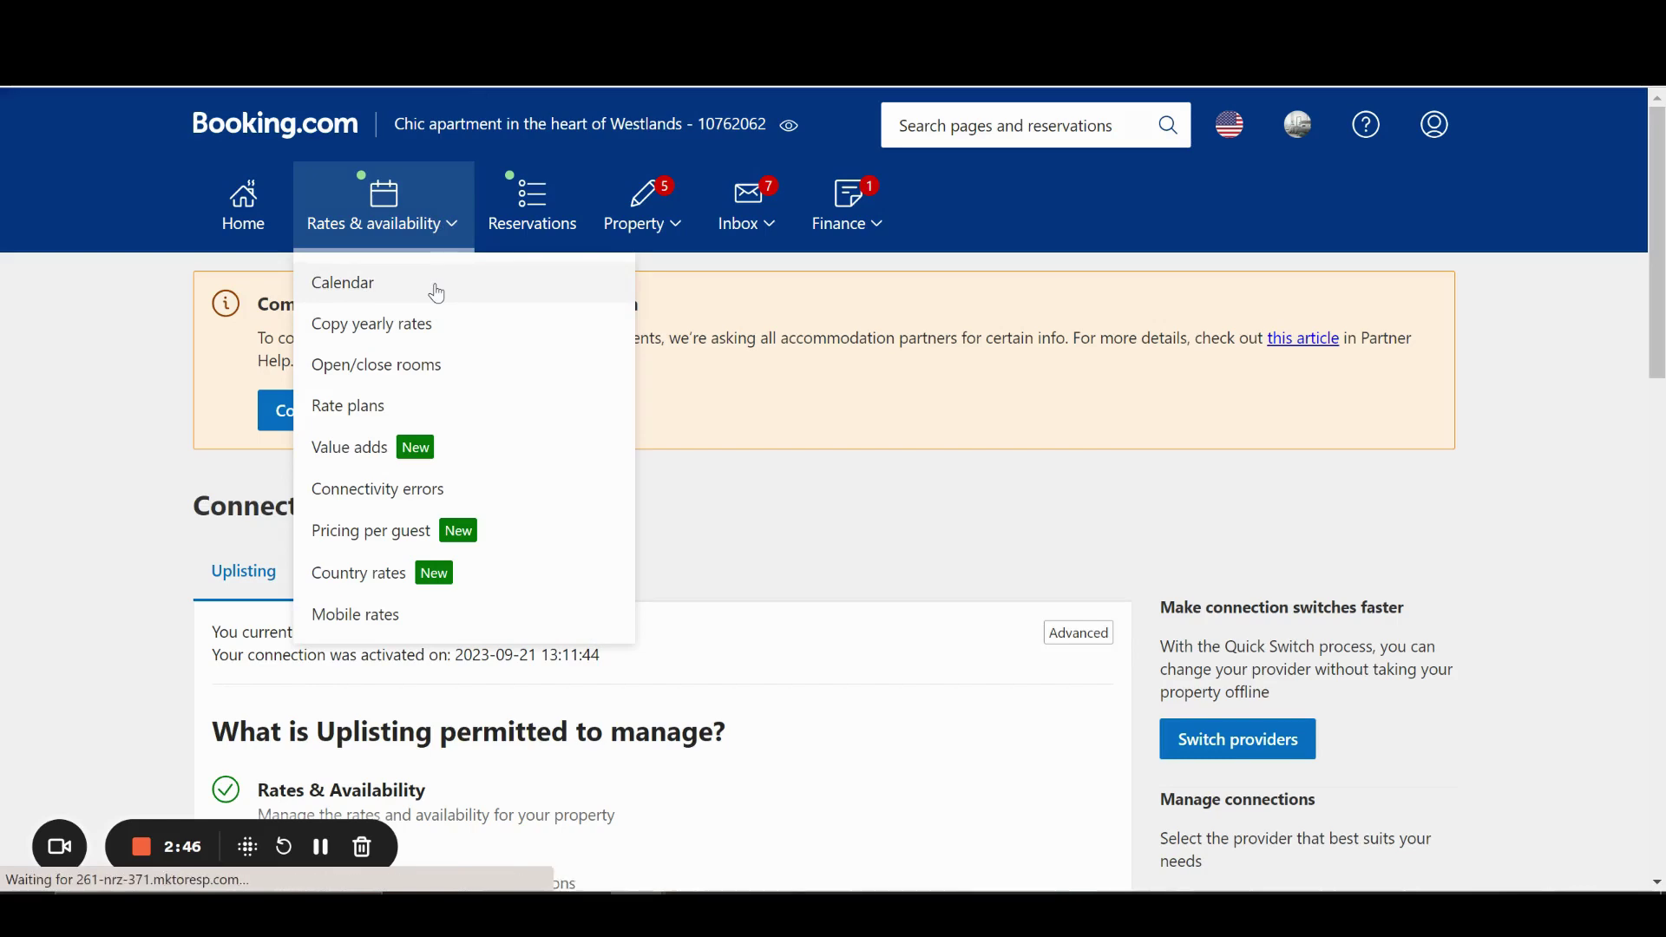
pyautogui.scroll(-5, 510, 536)
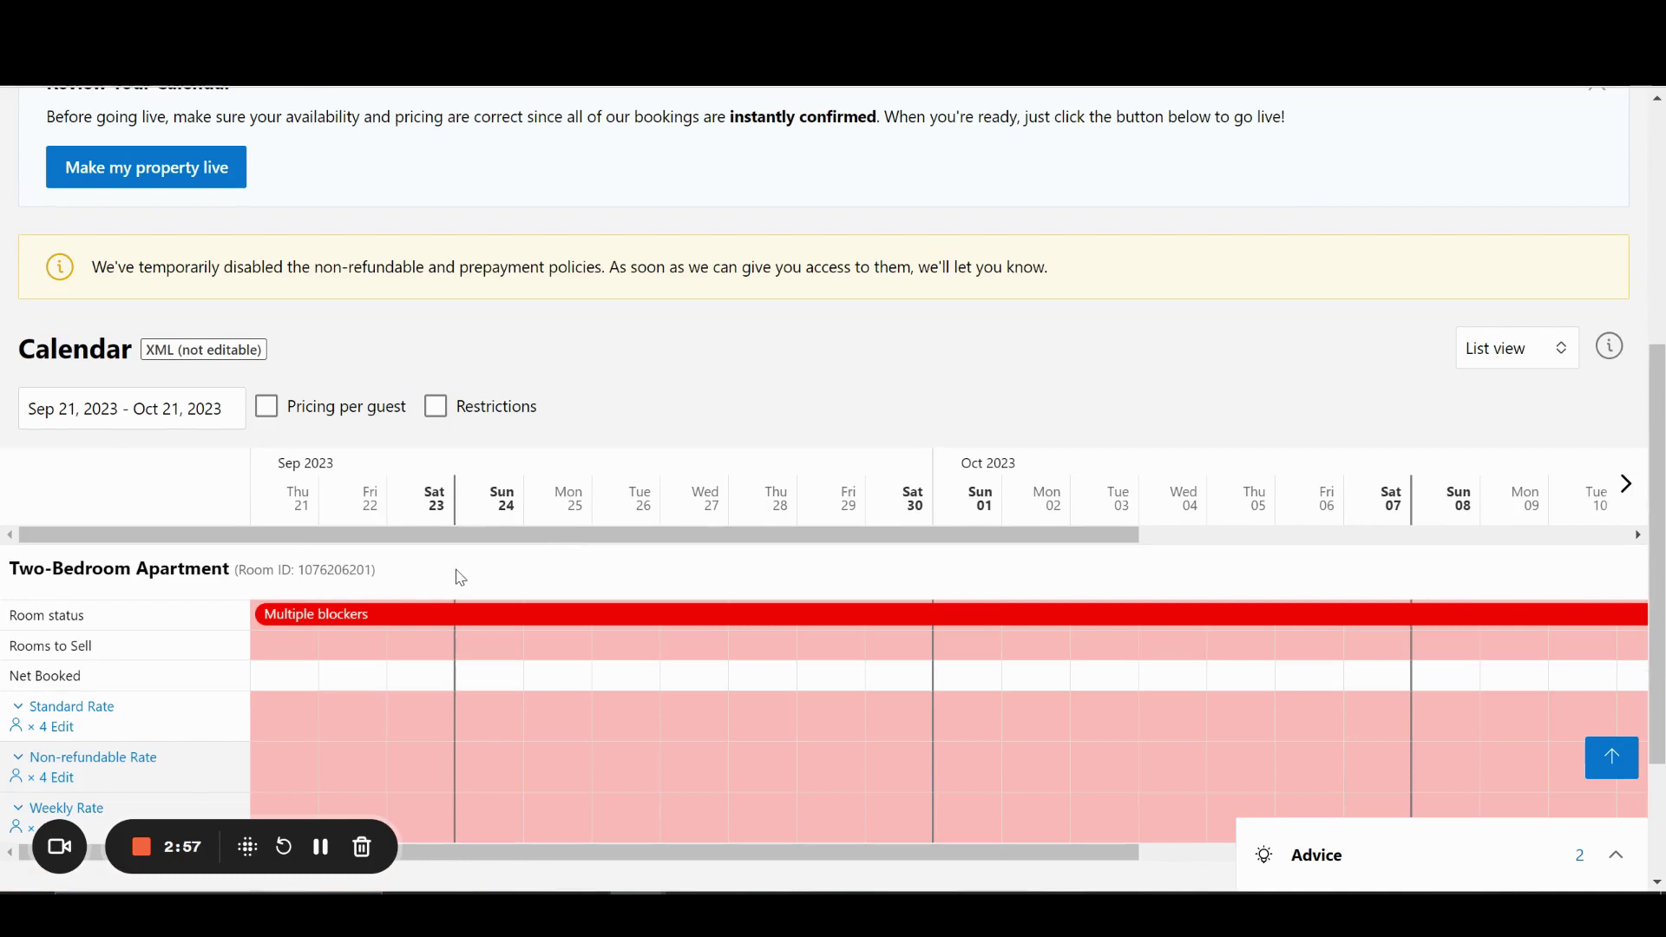
pyautogui.scroll(-2, 458, 574)
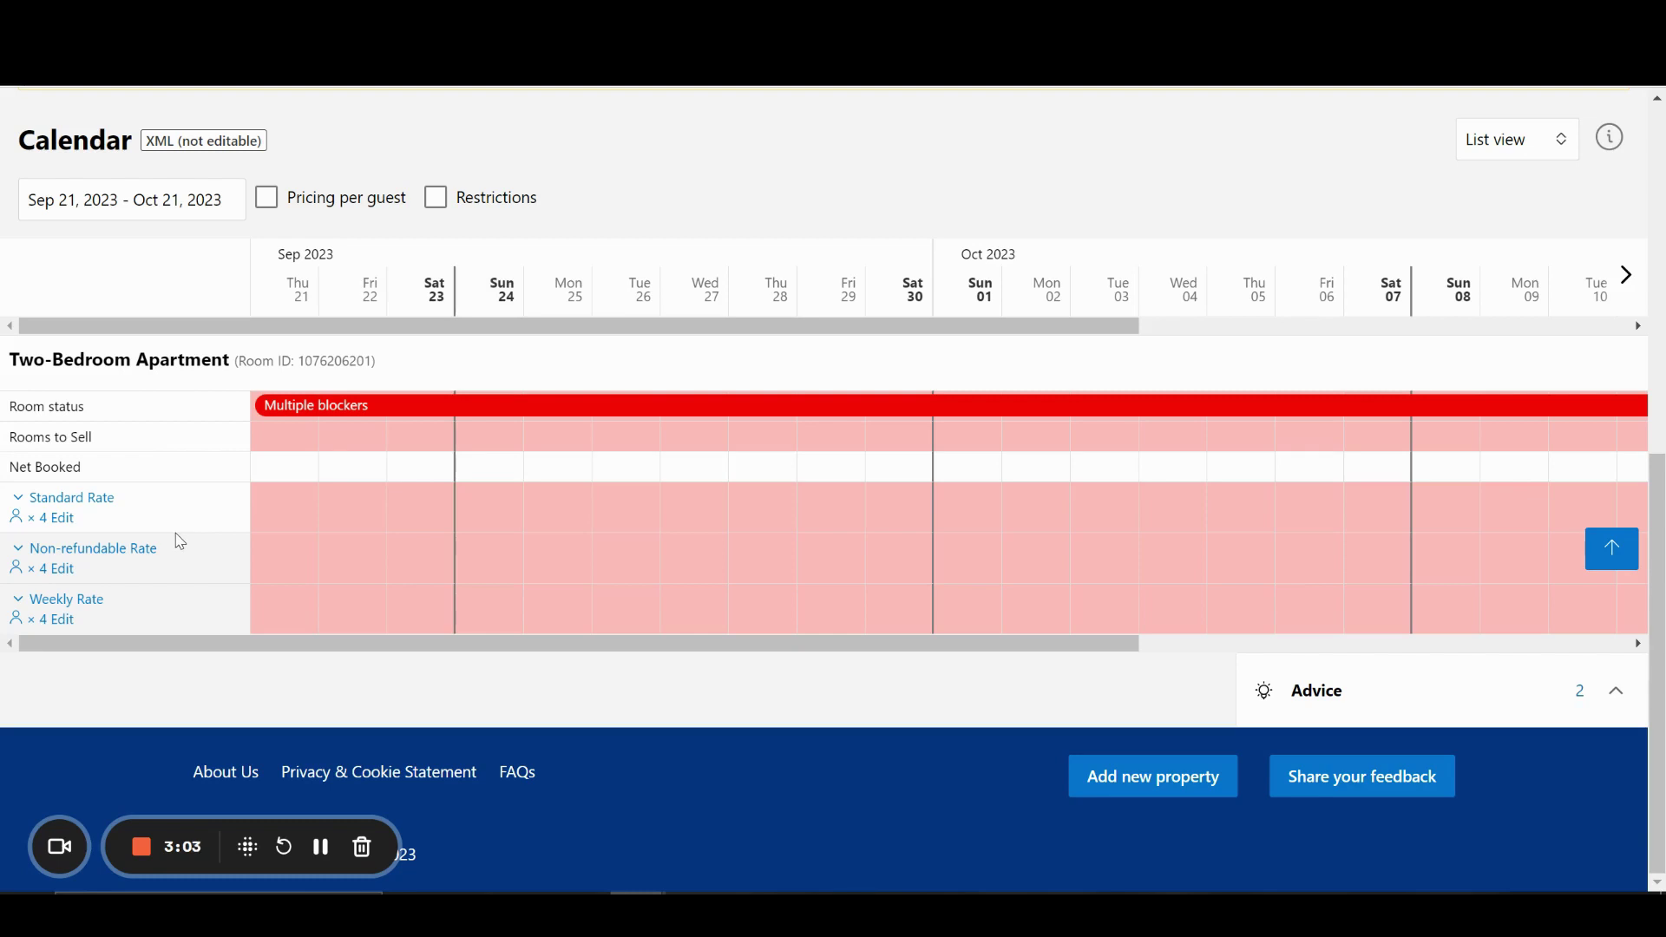
pyautogui.hotkey('ctrl', 'Tab')
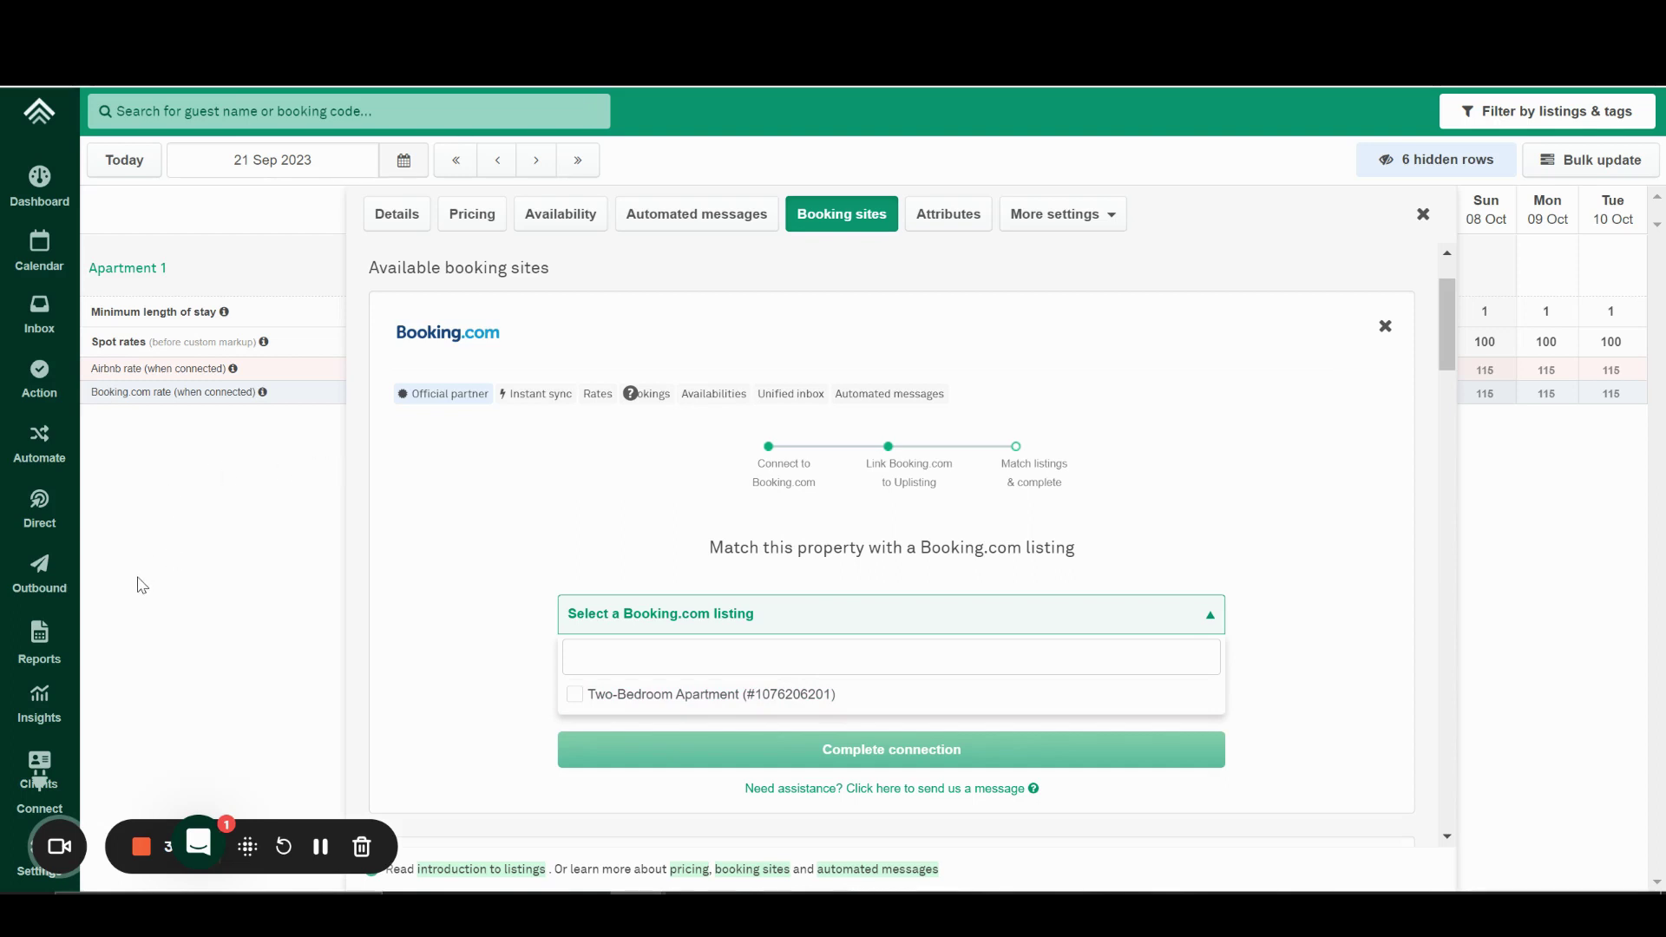
# - Match Apartment 1 to the Two-Bedroom Apartment listing and complete the connection
pyautogui.click(705, 695)
pyautogui.click(705, 667)
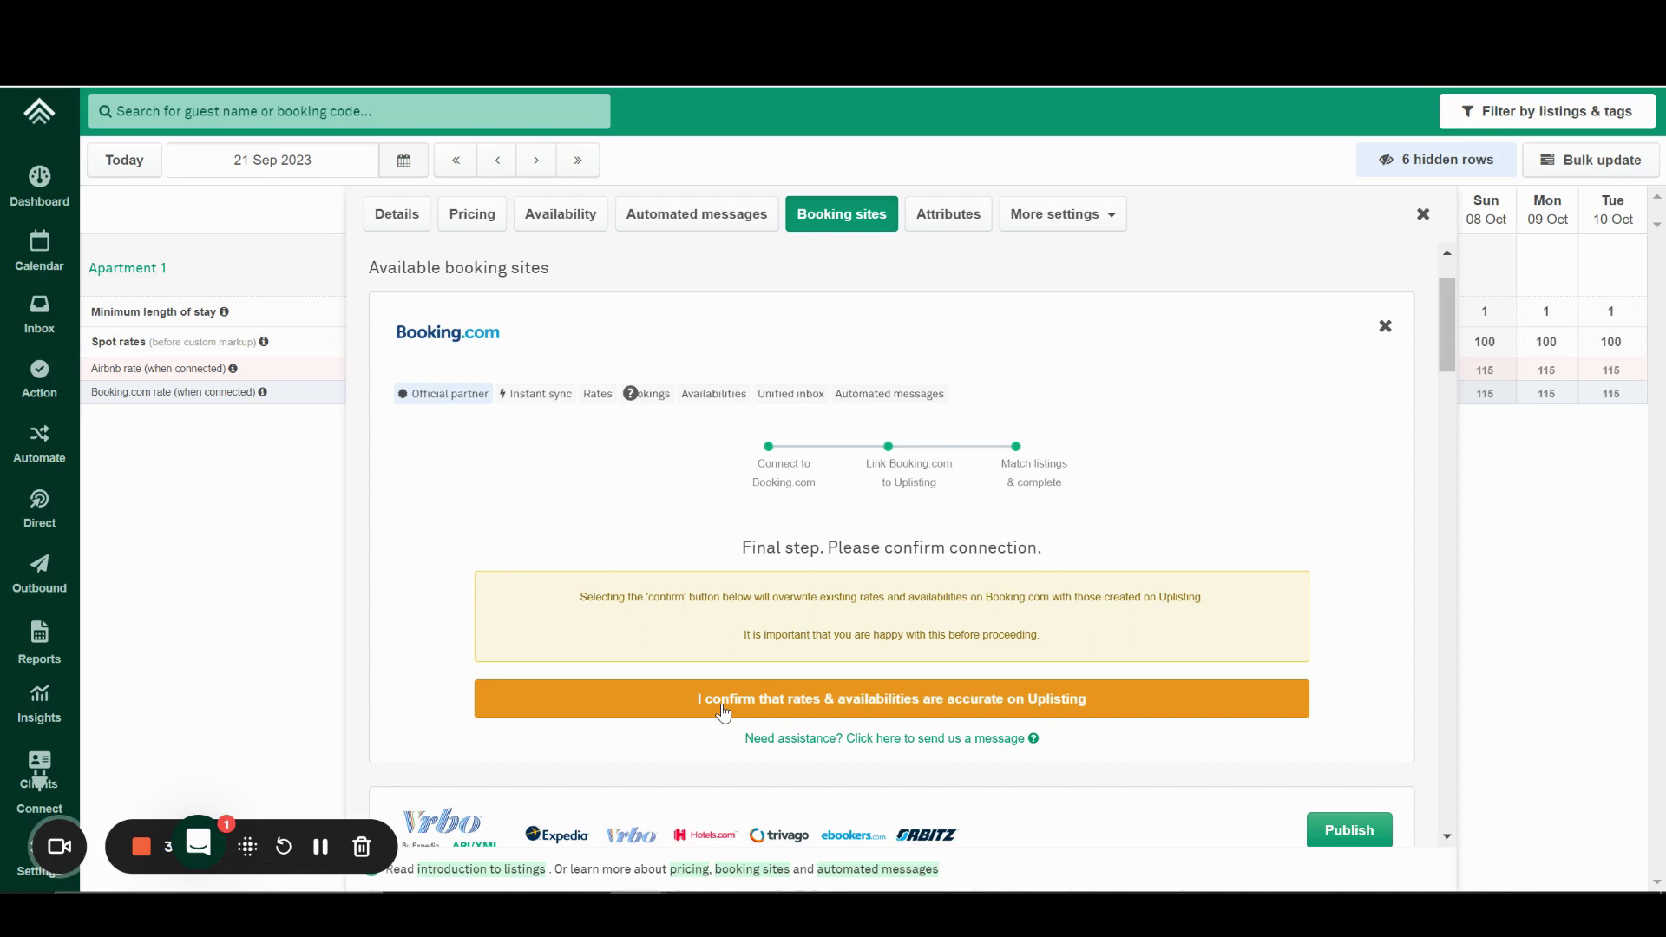
# - Confirm rates and availabilities are accurate on Uplisting, then go to the Booking.com calendar
pyautogui.click(724, 712)
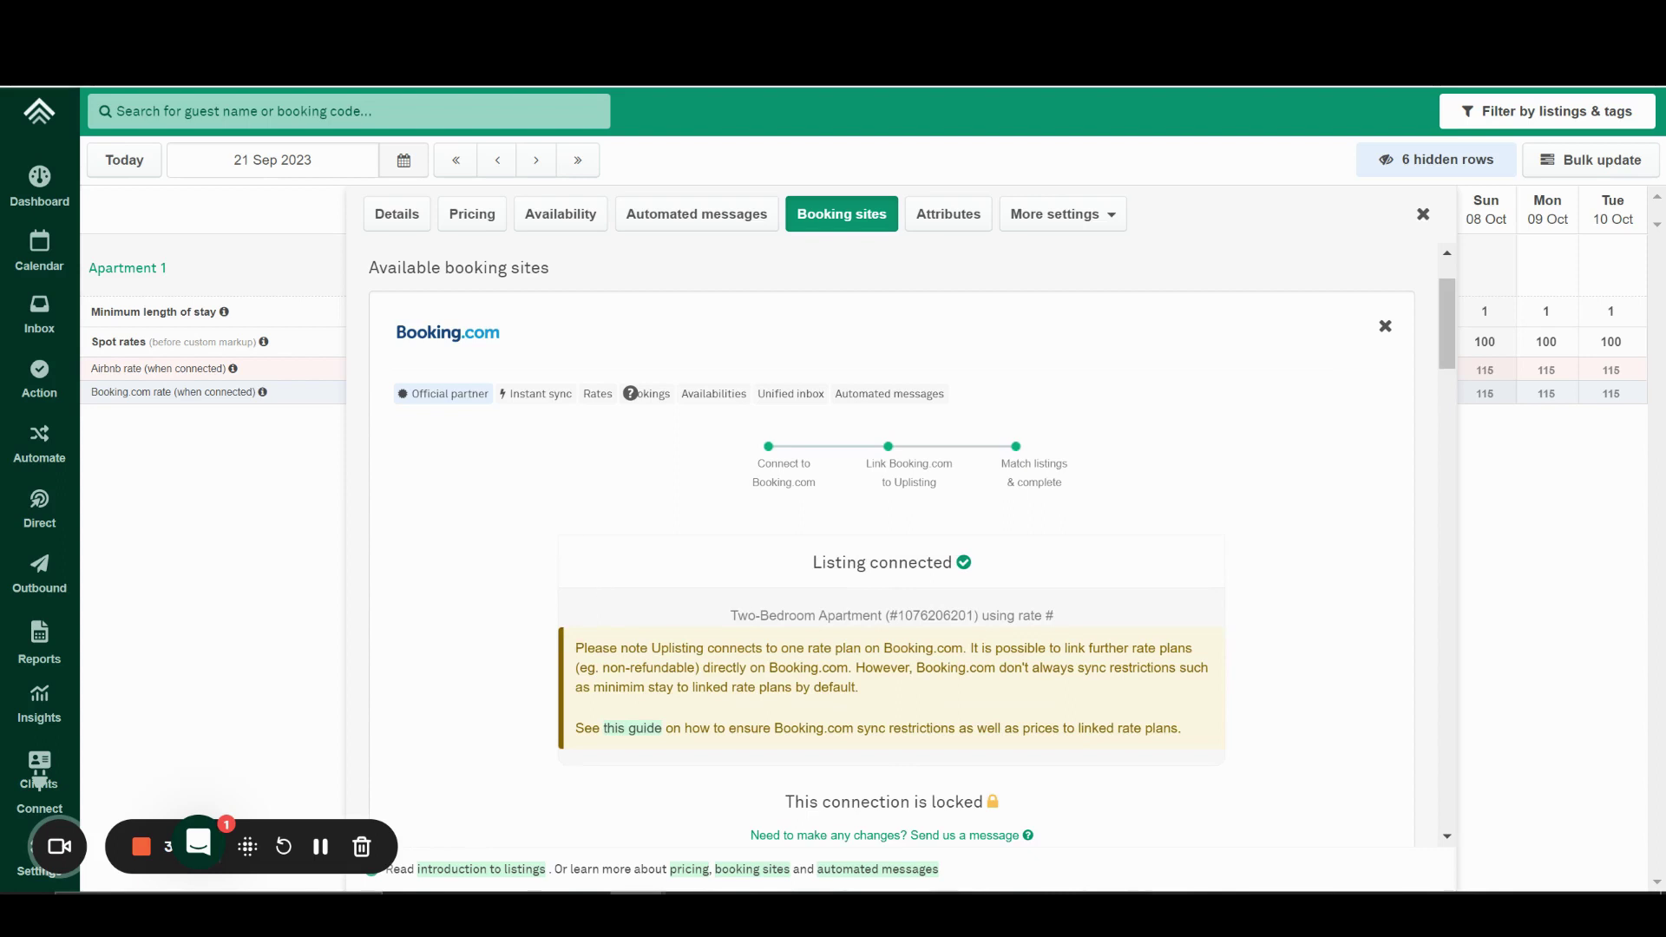
pyautogui.hotkey('ctrl', 'Tab')
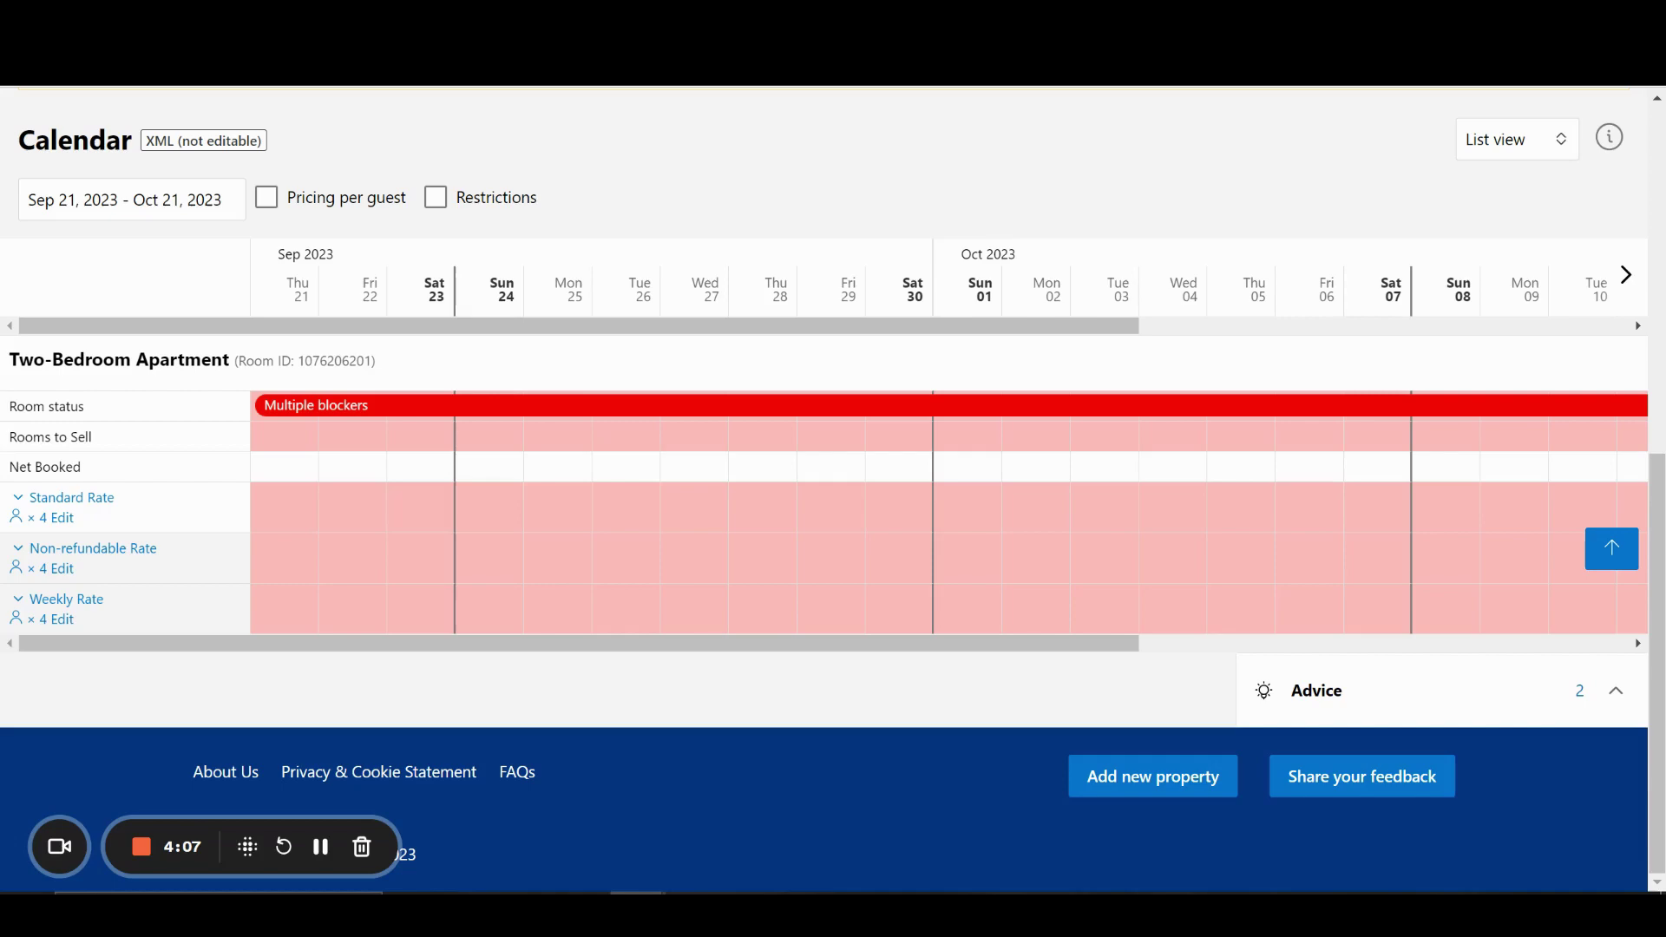
# - Reload the Booking.com Extranet calendar page with F5
pyautogui.press('F5')
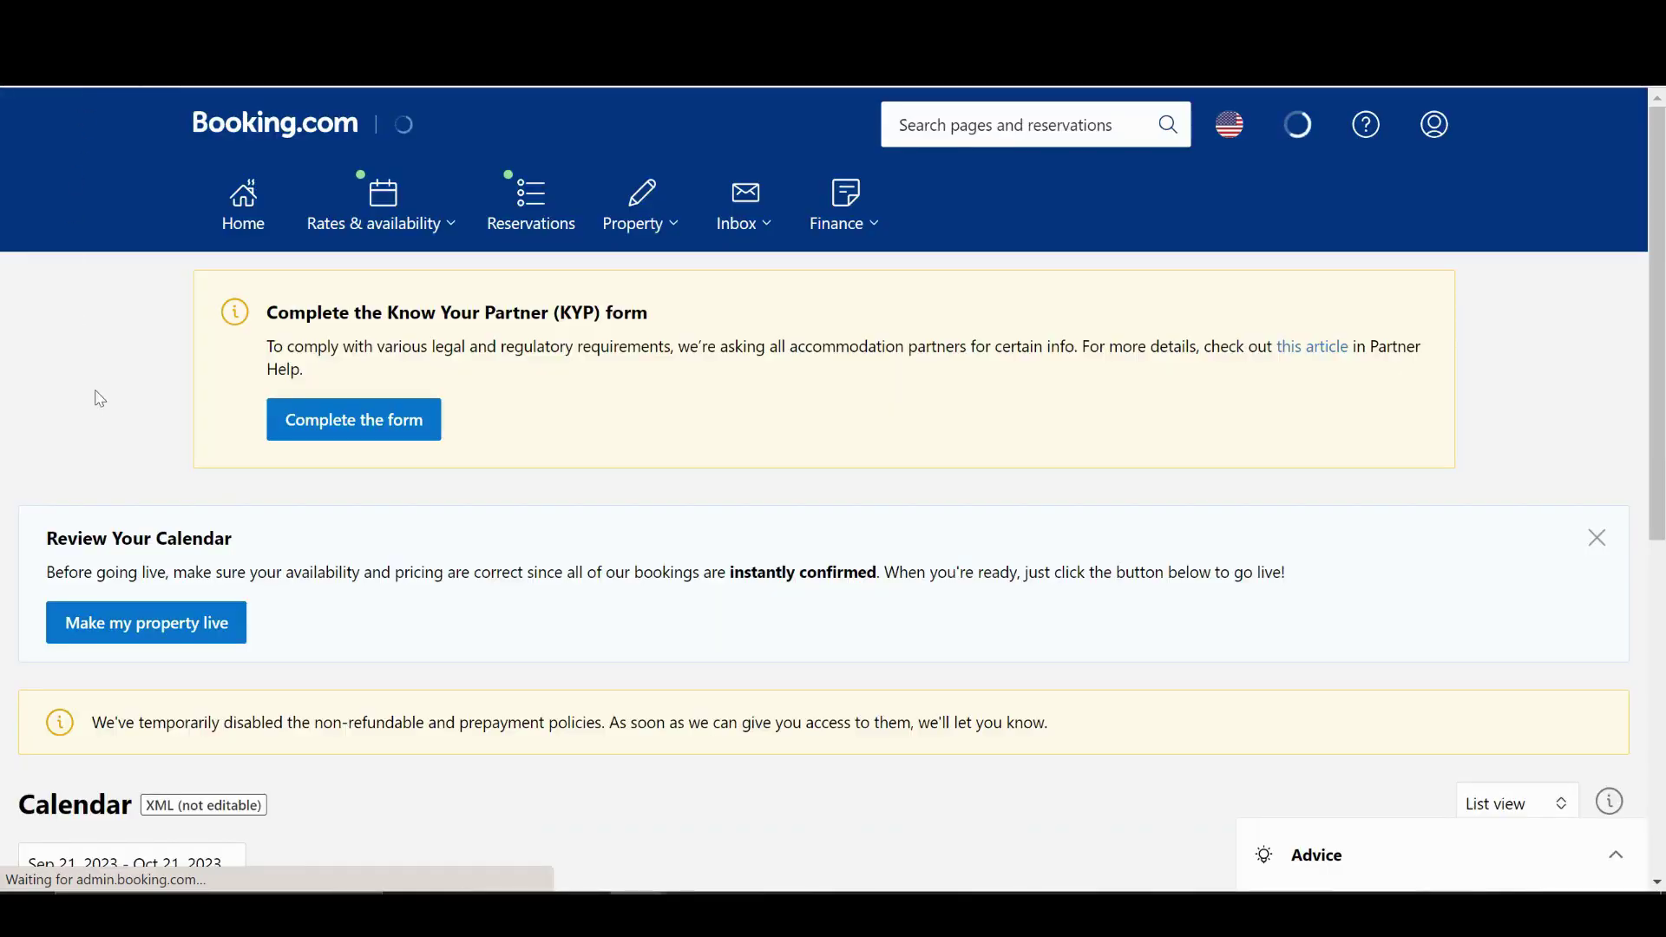